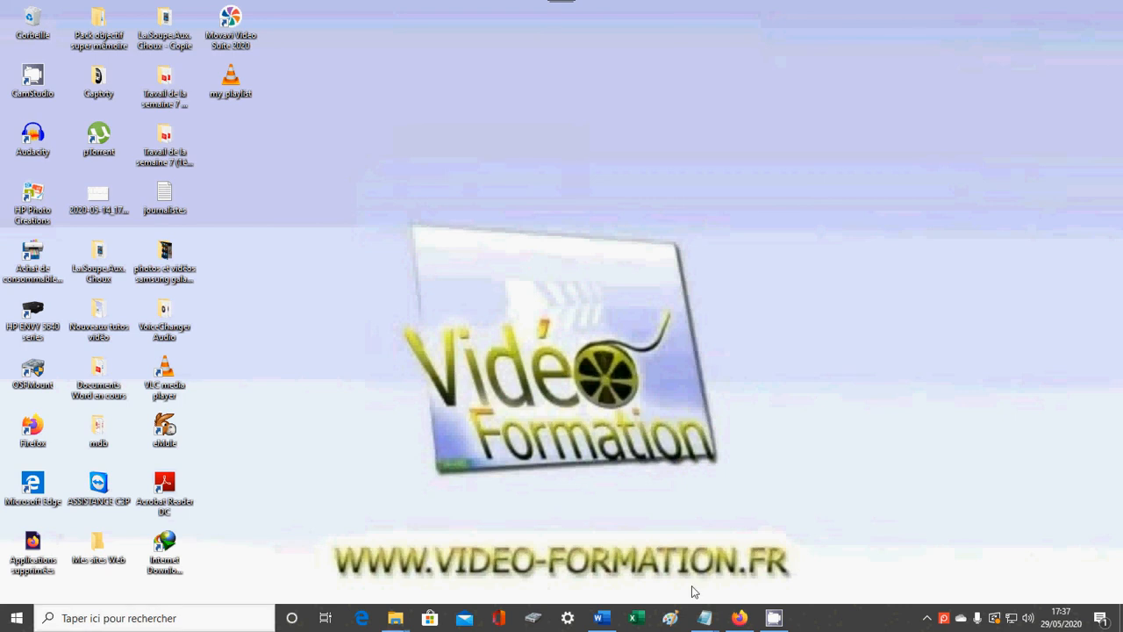
Bring up the journalistes text file in Notepad and save its pending changes.
mouse_move(707, 625)
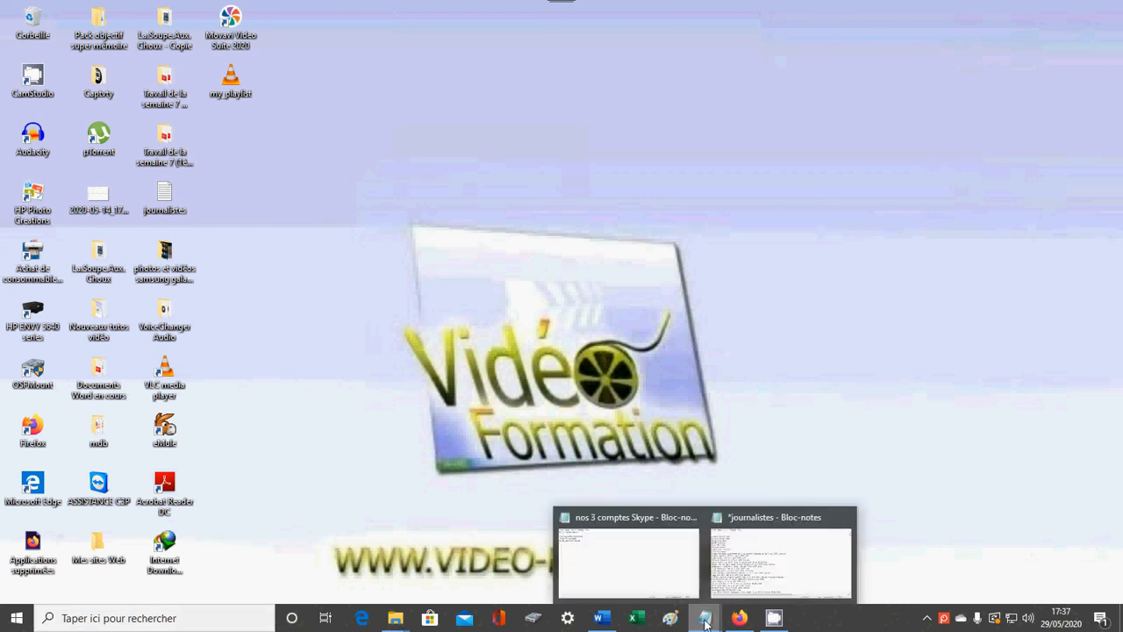
left_click(742, 583)
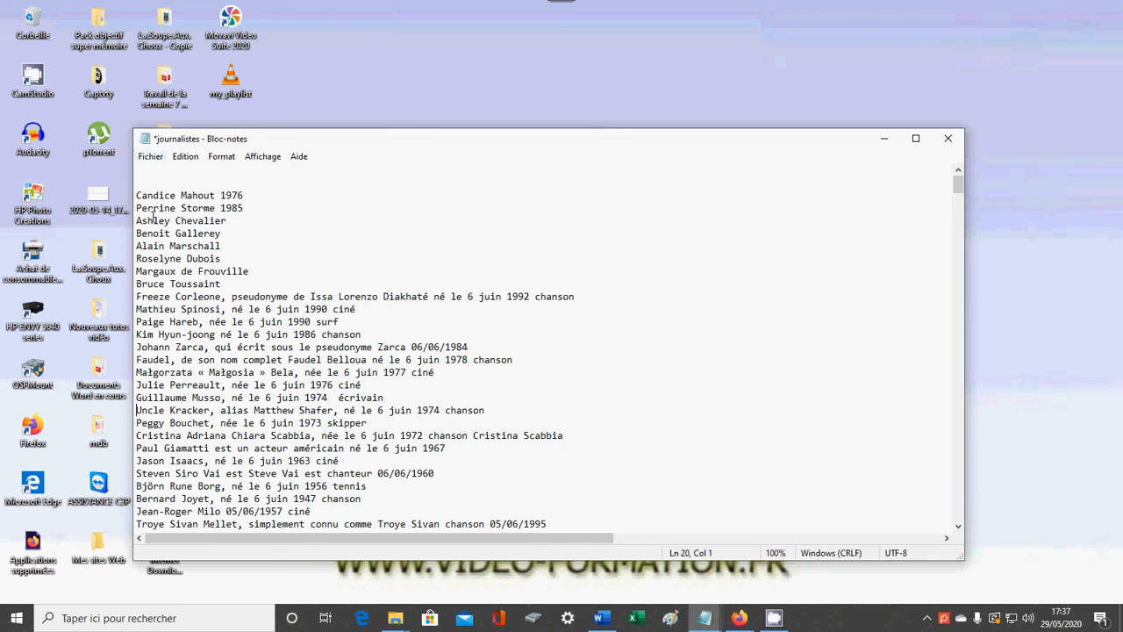
key("ctrl+s")
left_click(151, 157)
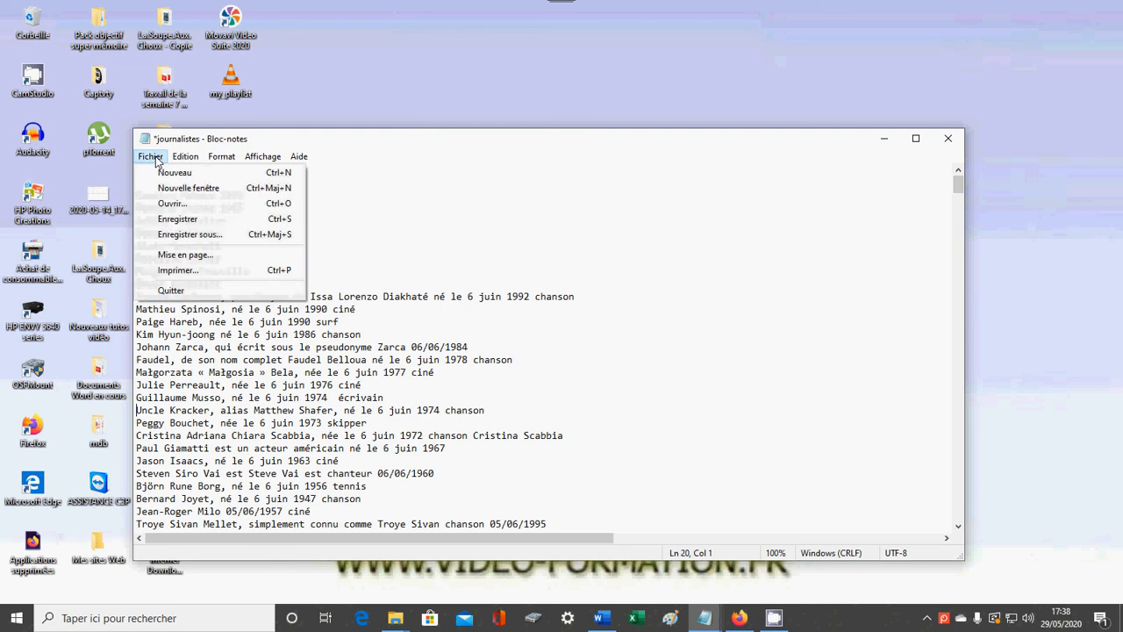
left_click(176, 219)
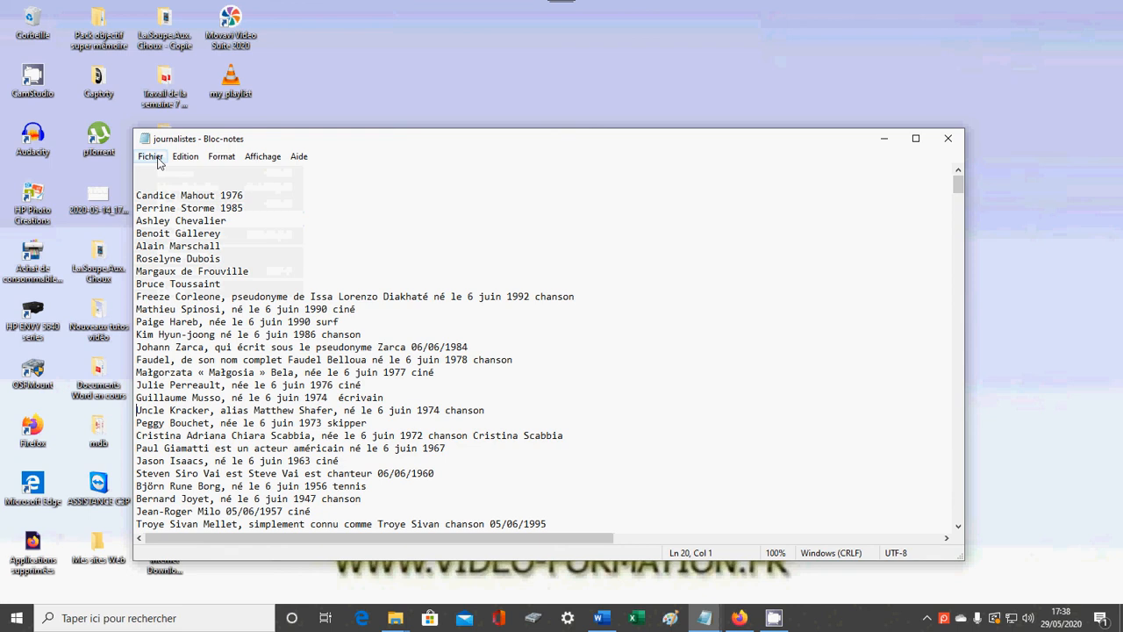
Open the page setup and review the available paper sizes and paper sources.
left_click(151, 158)
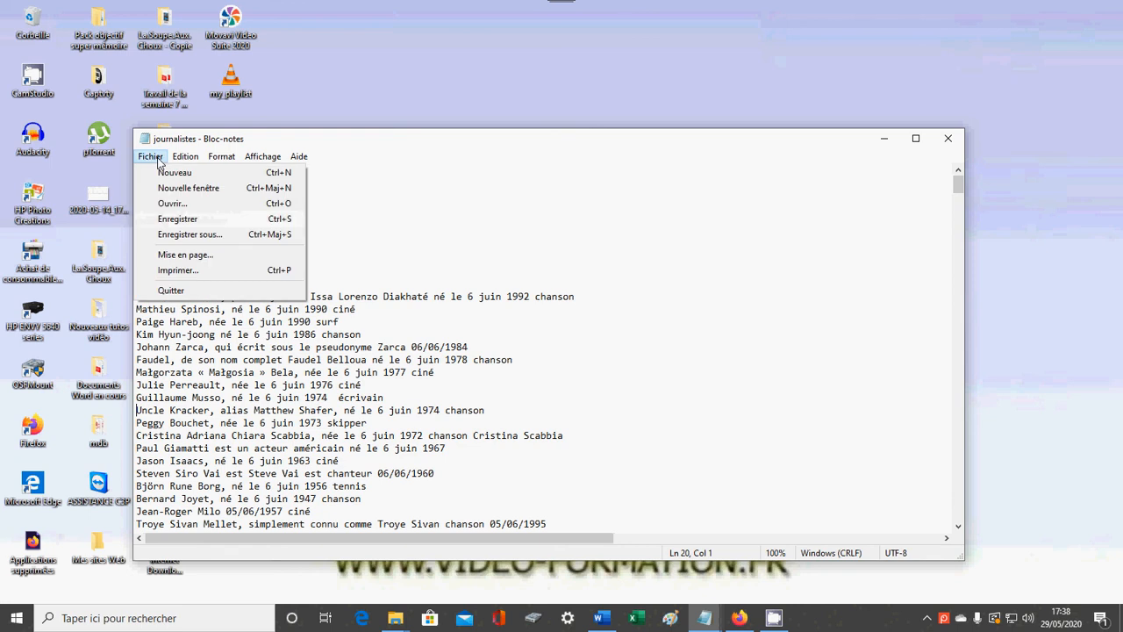
left_click(189, 256)
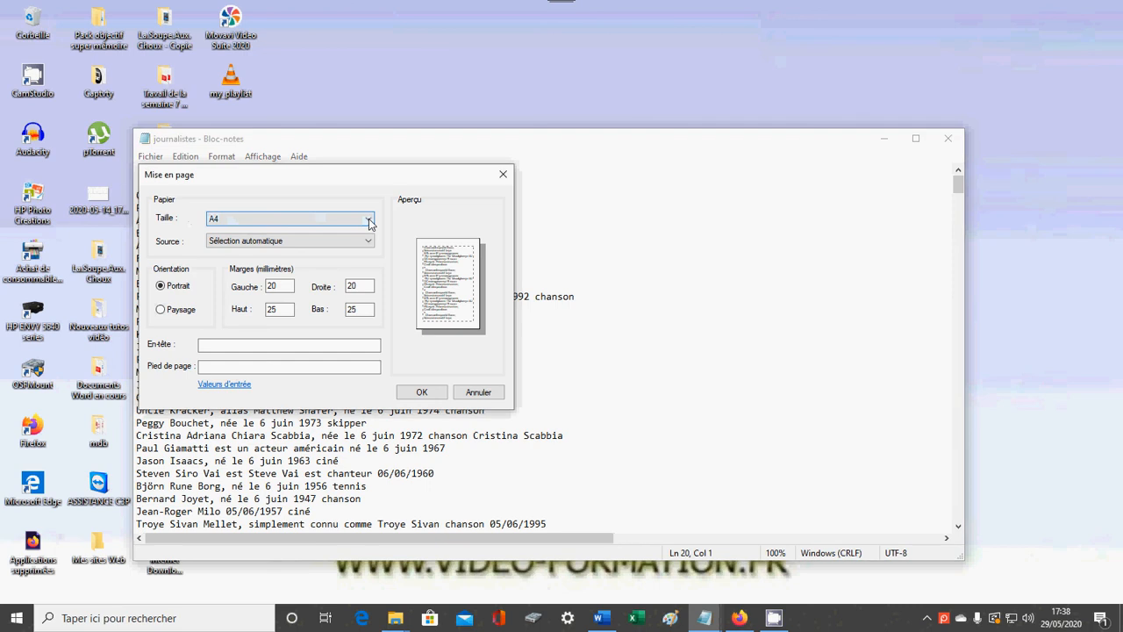
left_click(368, 220)
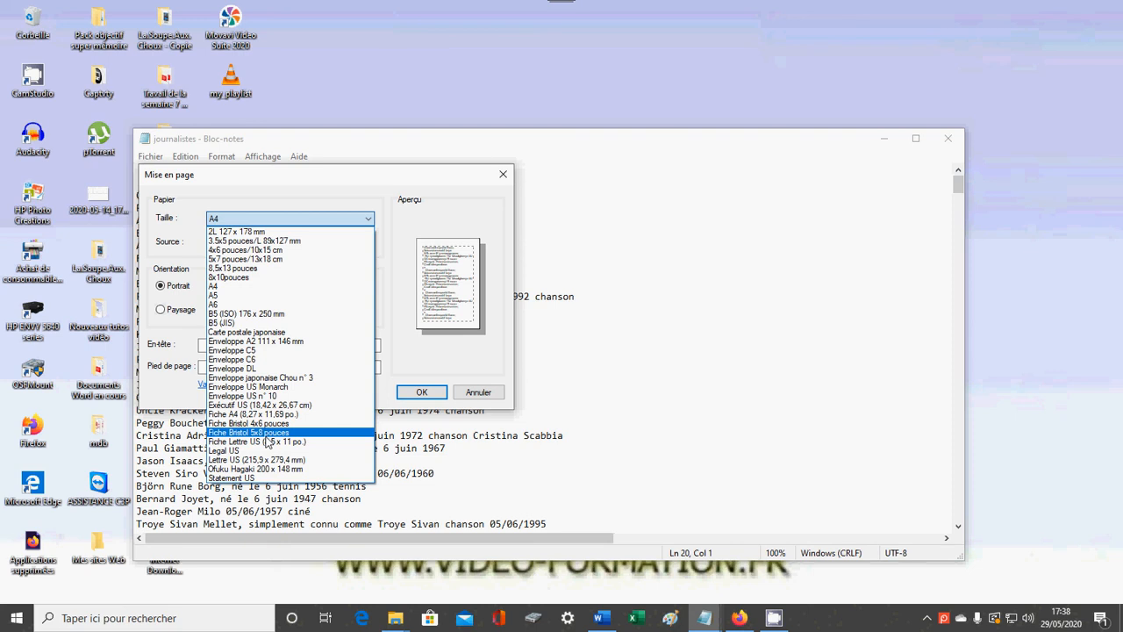
left_click(262, 221)
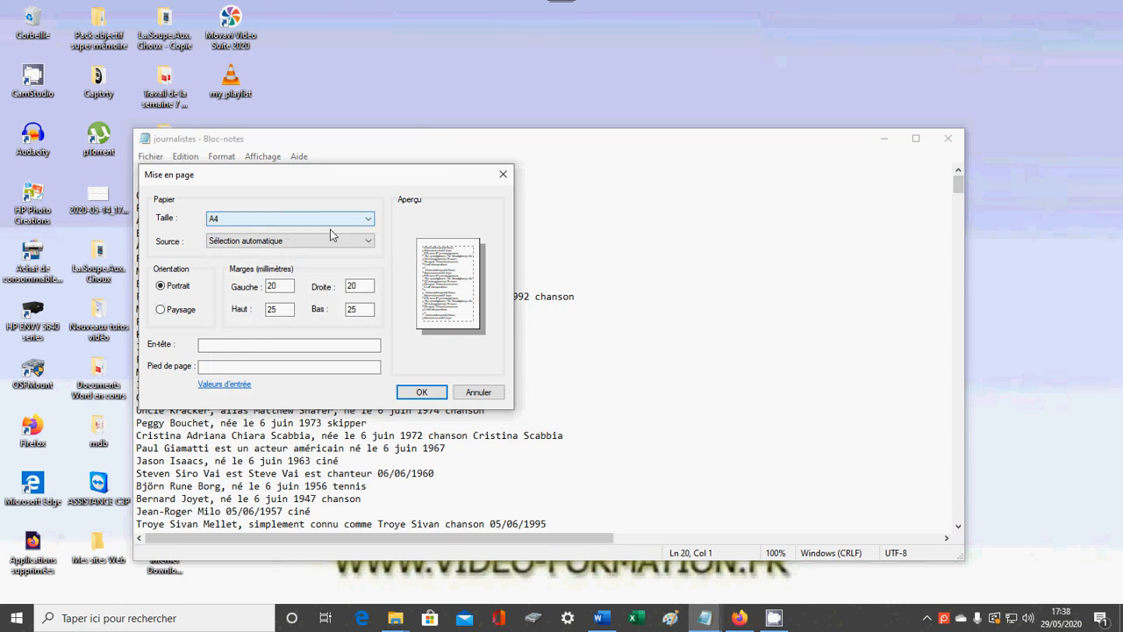
left_click(368, 243)
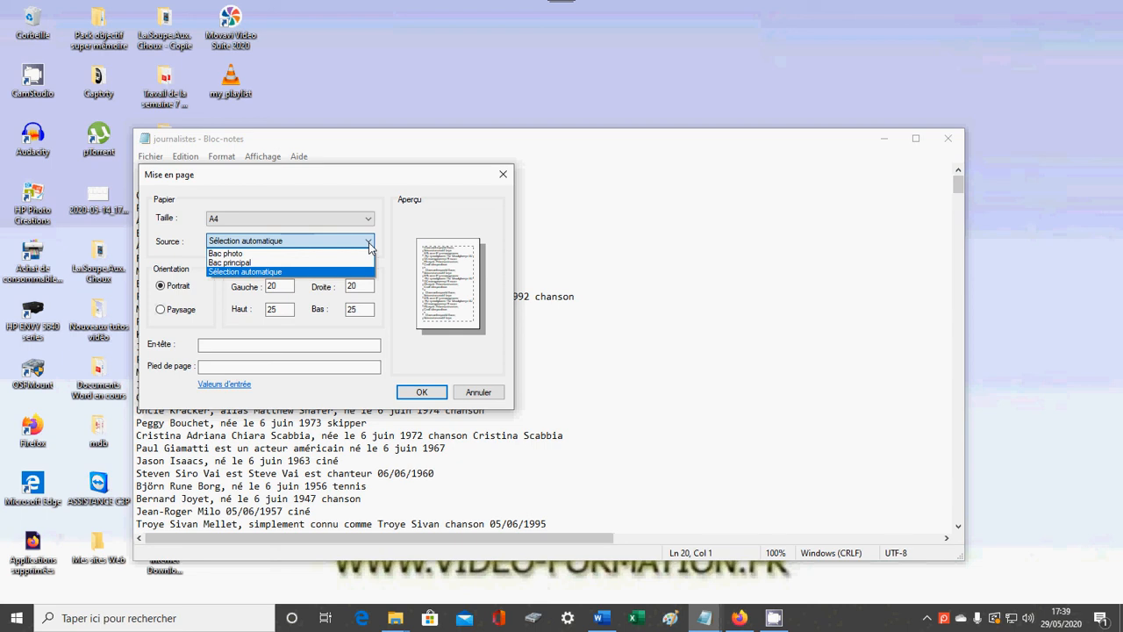
left_click(369, 242)
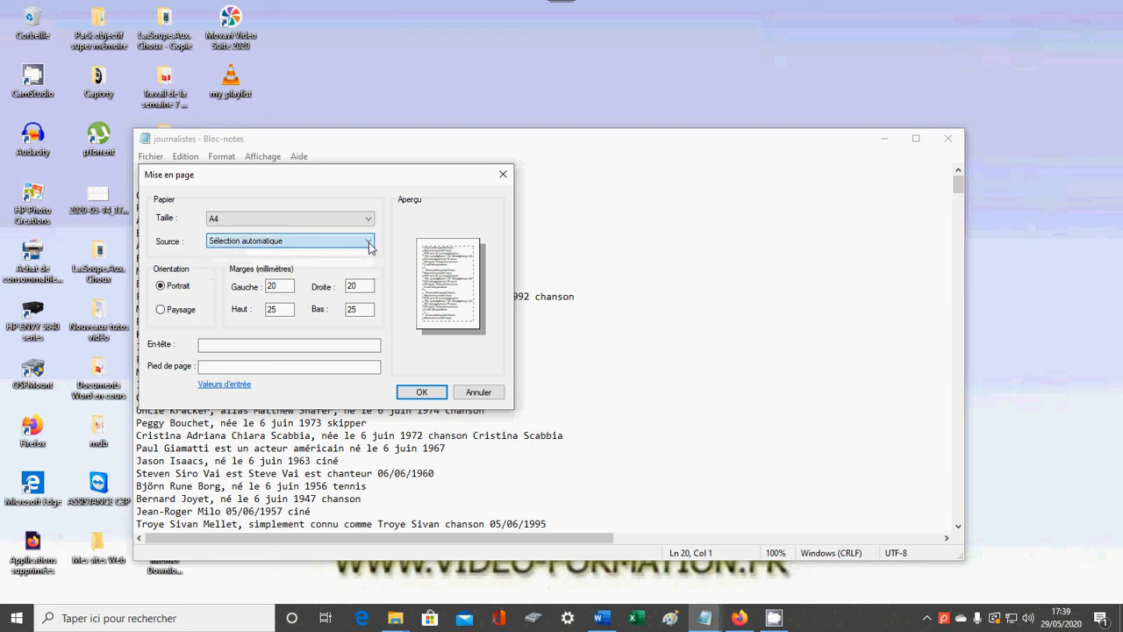
Try the Paysage (landscape) page orientation, then return to Portrait.
left_click(169, 290)
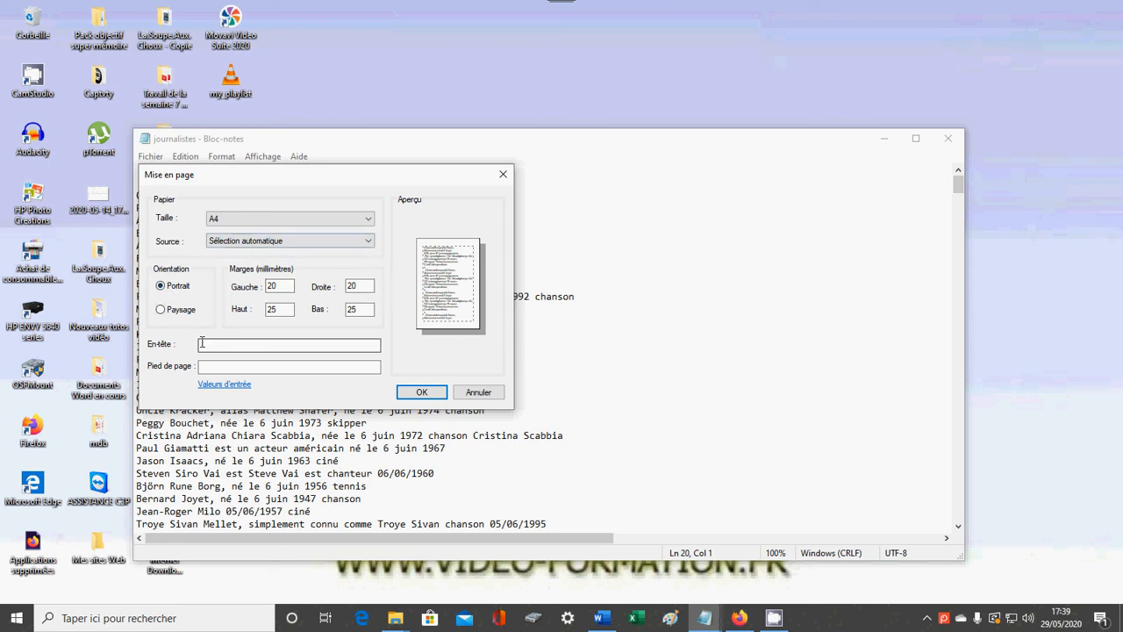
left_click(161, 311)
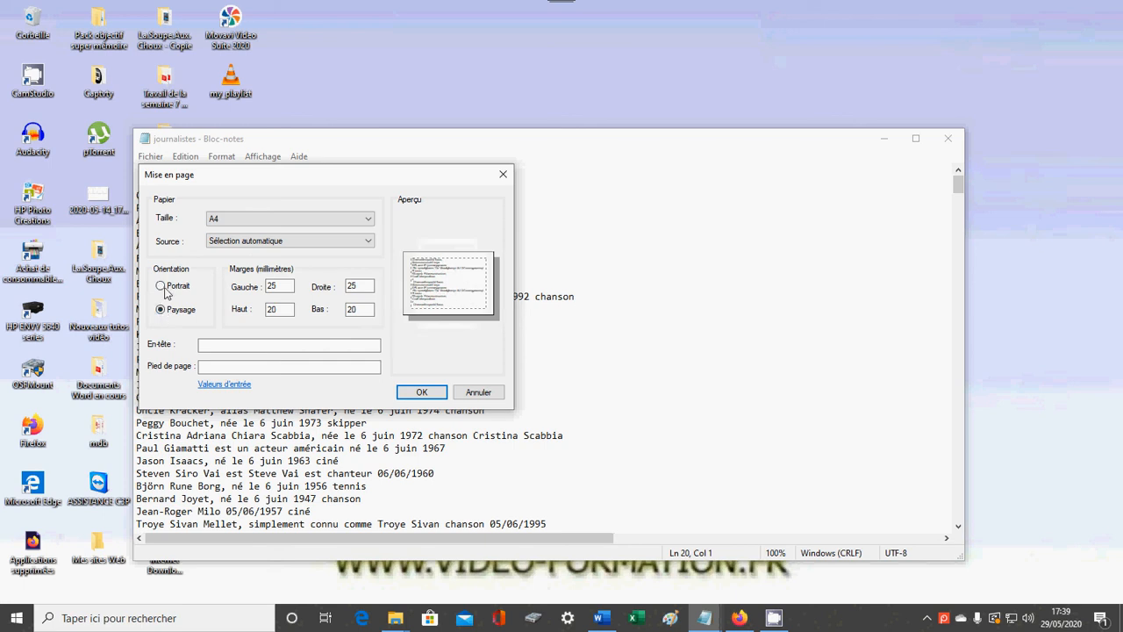
left_click(161, 287)
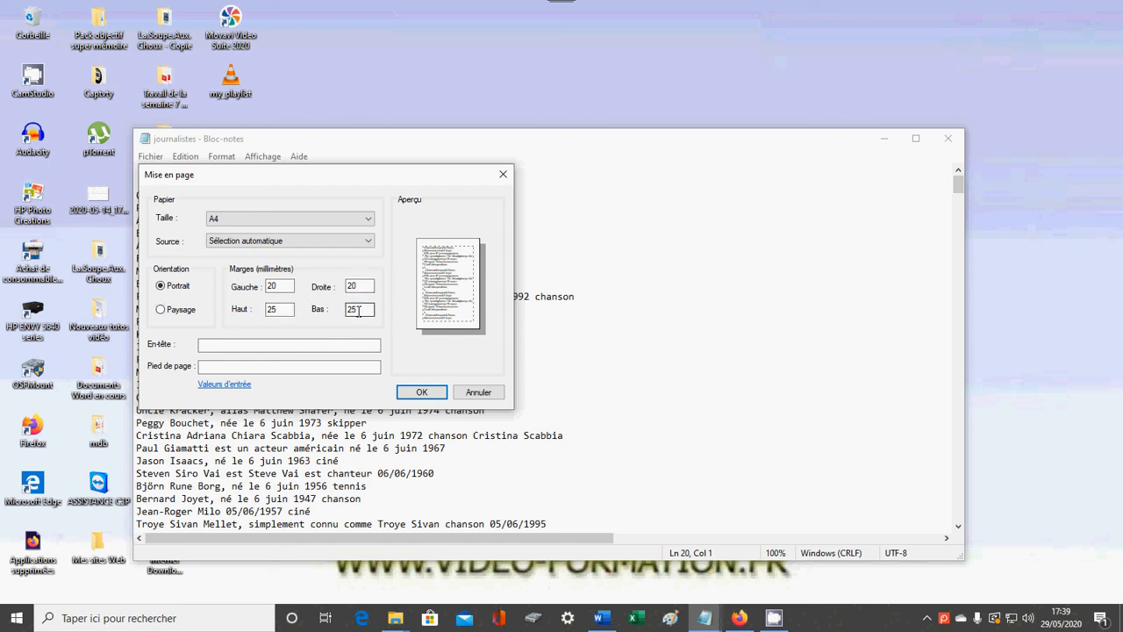
Set the printed page header to "Personnalités".
left_click(255, 345)
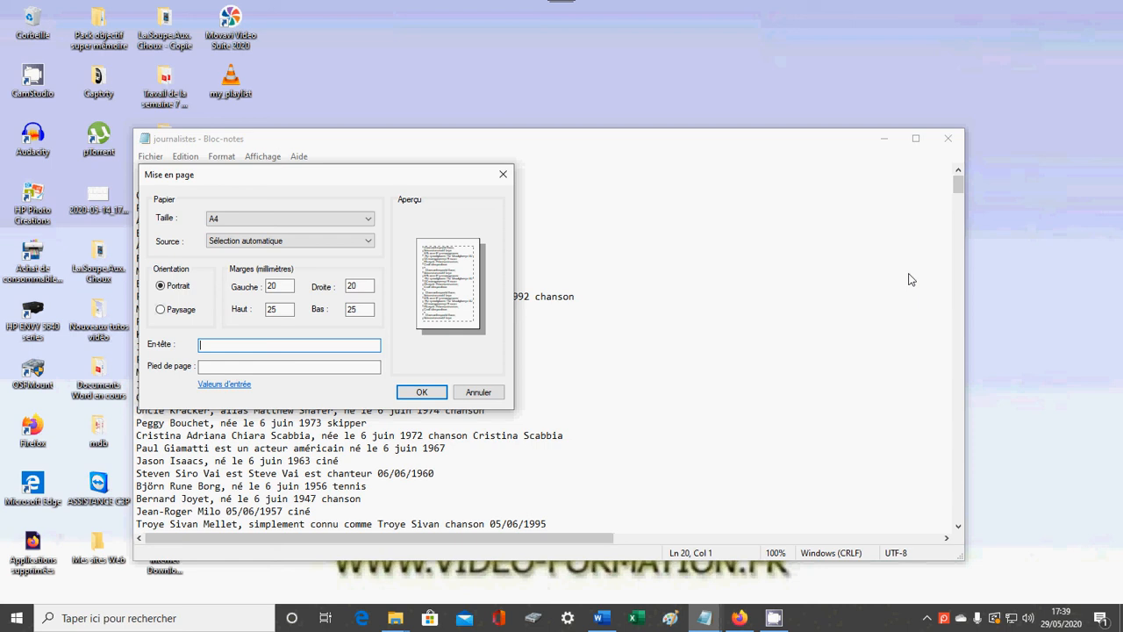
type("Personnalités")
Enter the author's nickname as the page footer and apply the page setup.
left_click(231, 367)
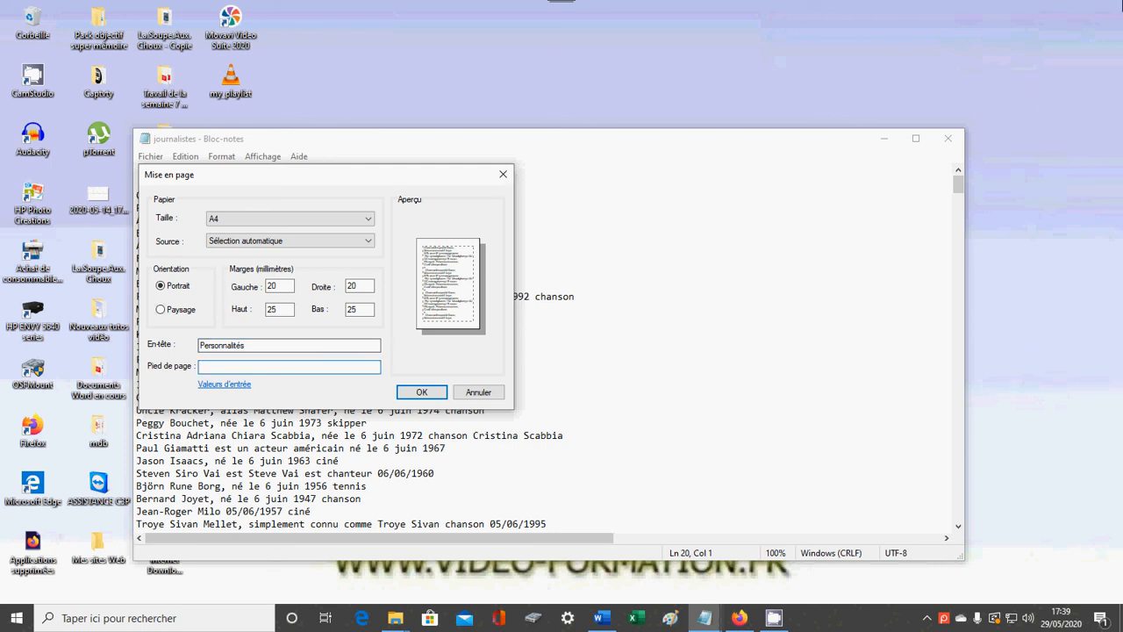
type("freddygoa")
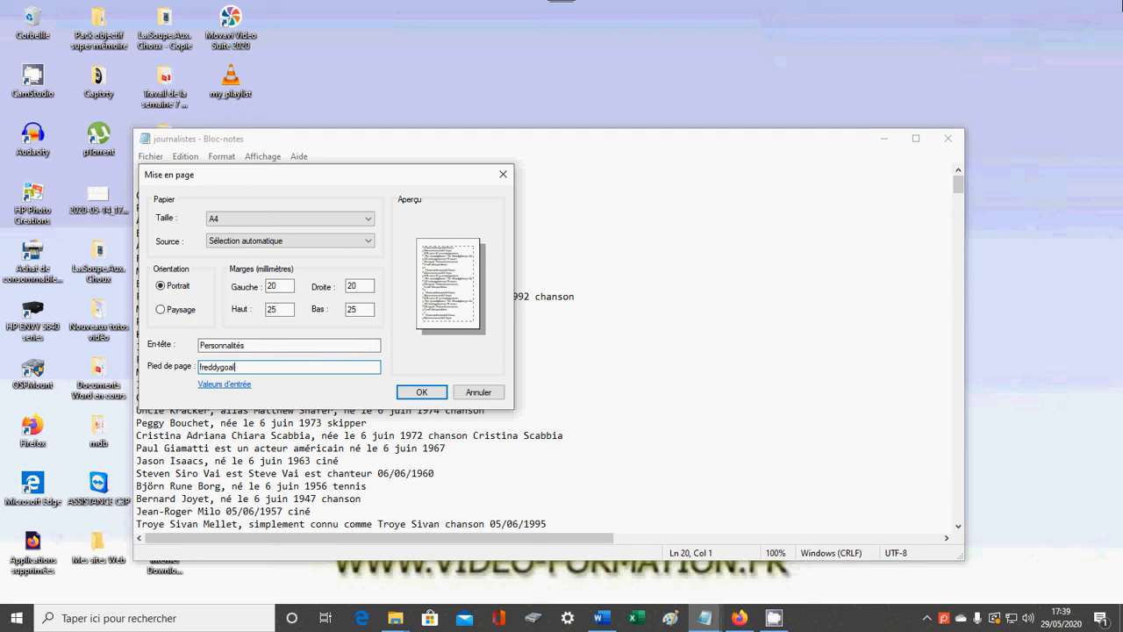
type("l1")
left_click(422, 393)
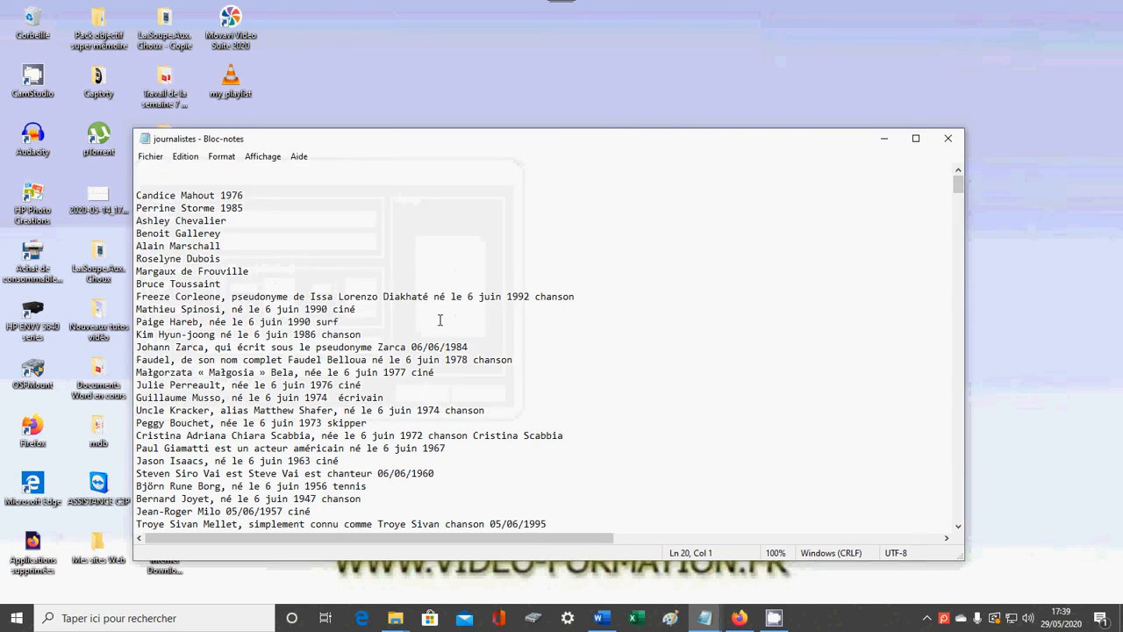
scroll(460, 288, "down", 10)
scroll(461, 288, "down", 5)
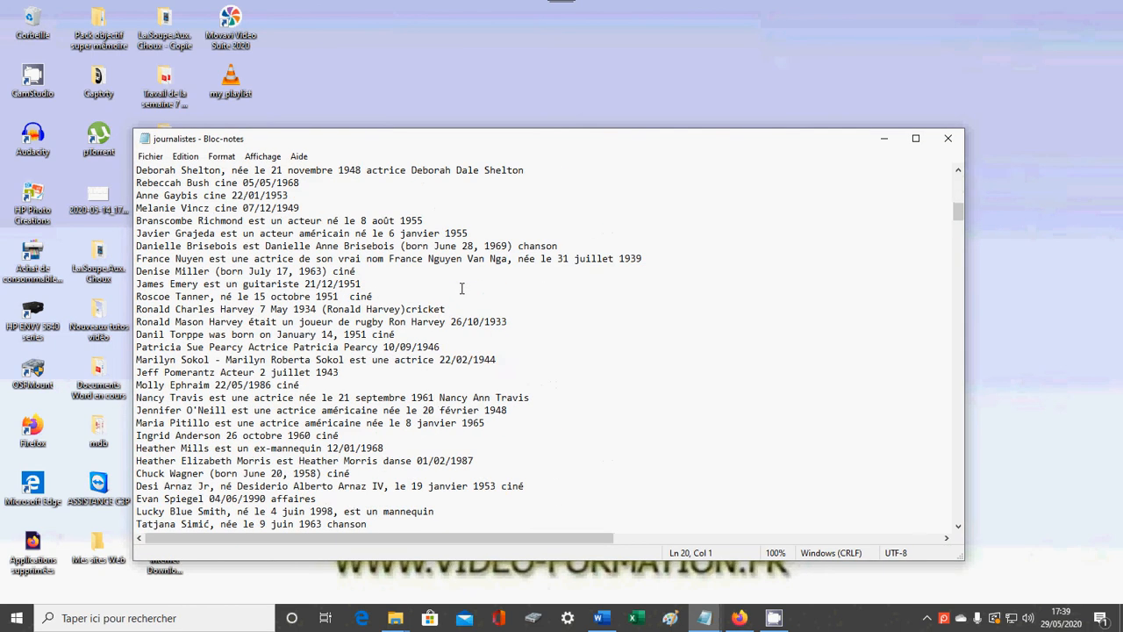
scroll(461, 288, "up", 15)
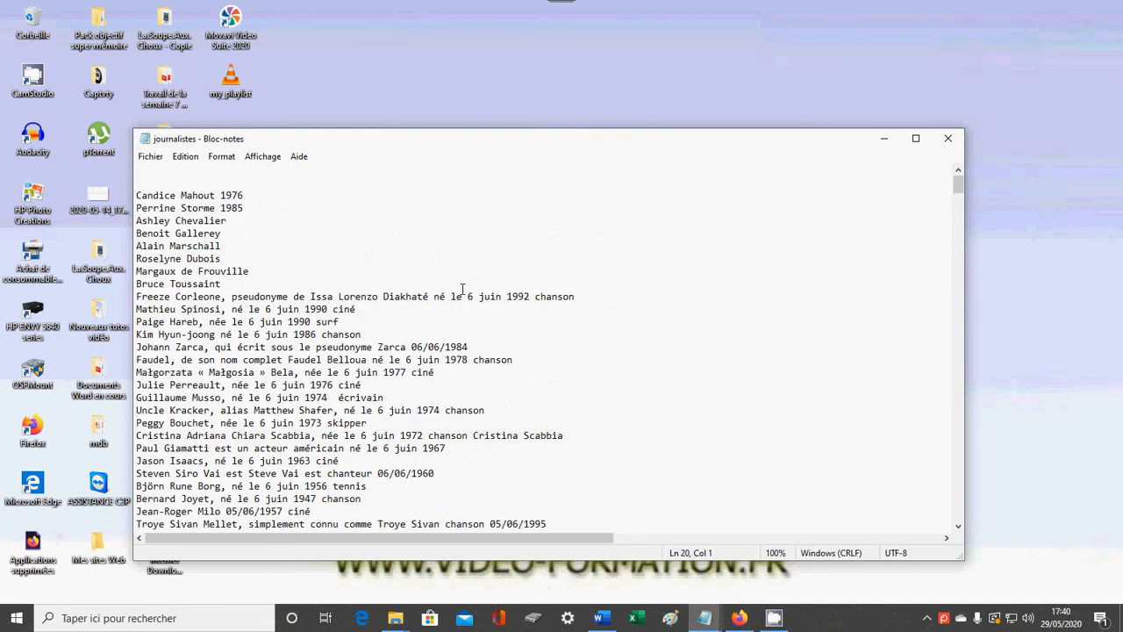
Search downward in the text for "ciné", advance to the second match and close the search.
left_click(186, 158)
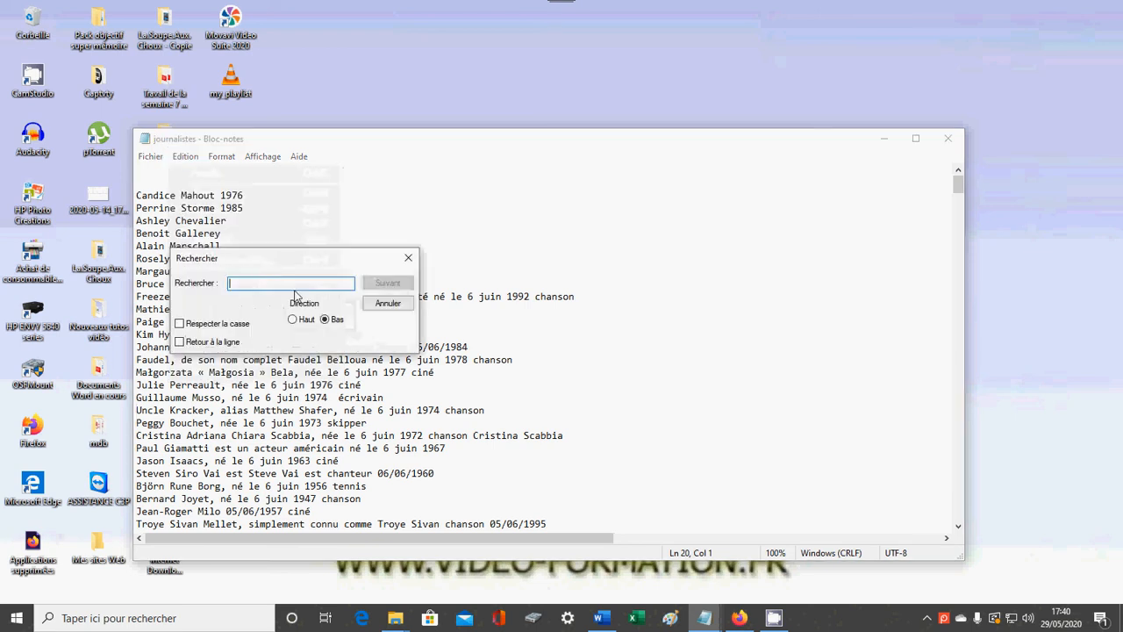
type("cin")
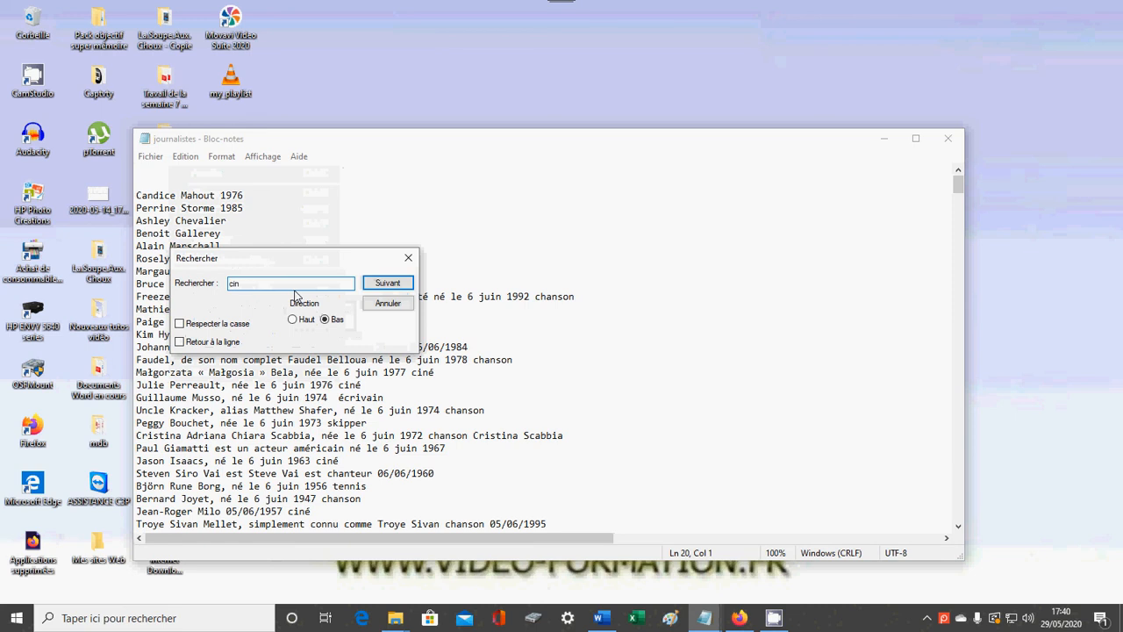
type("é")
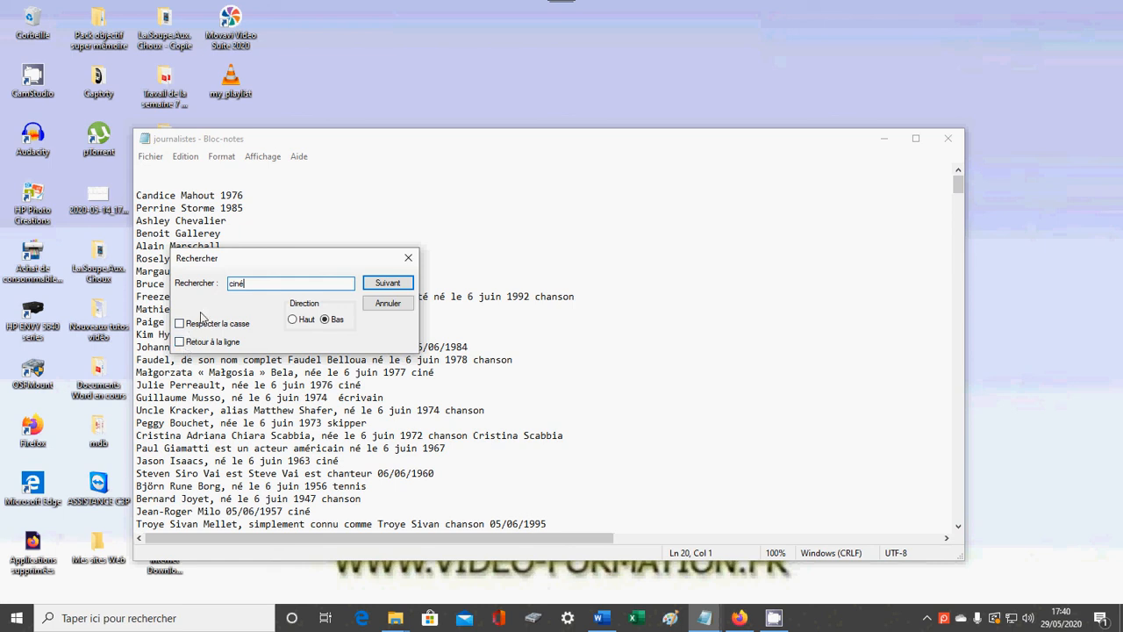
left_click(398, 286)
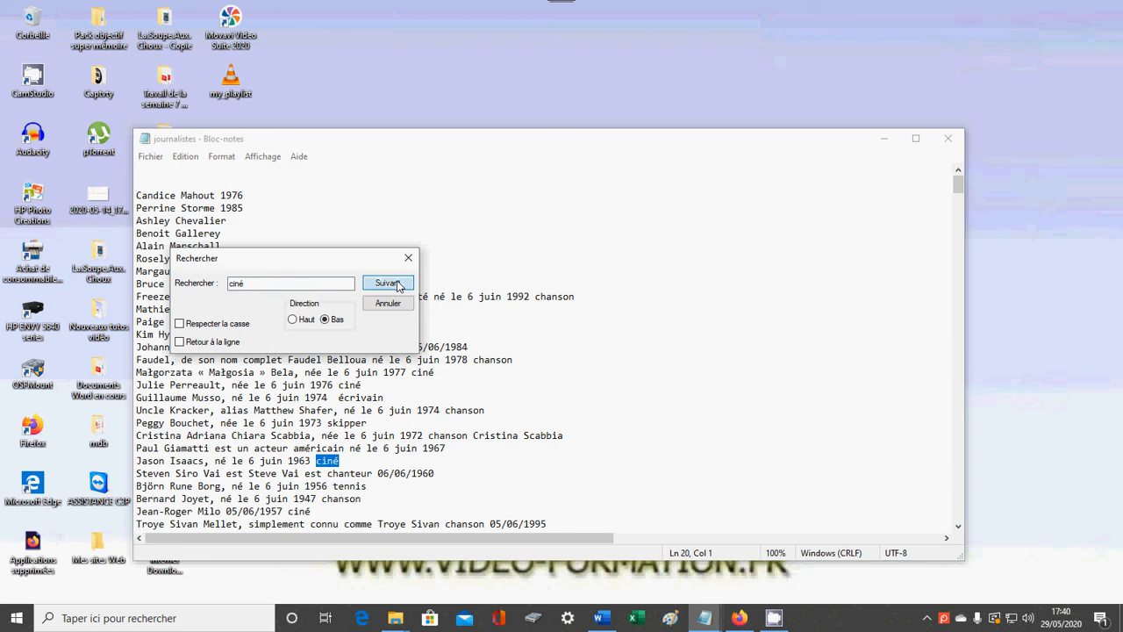
left_click(398, 285)
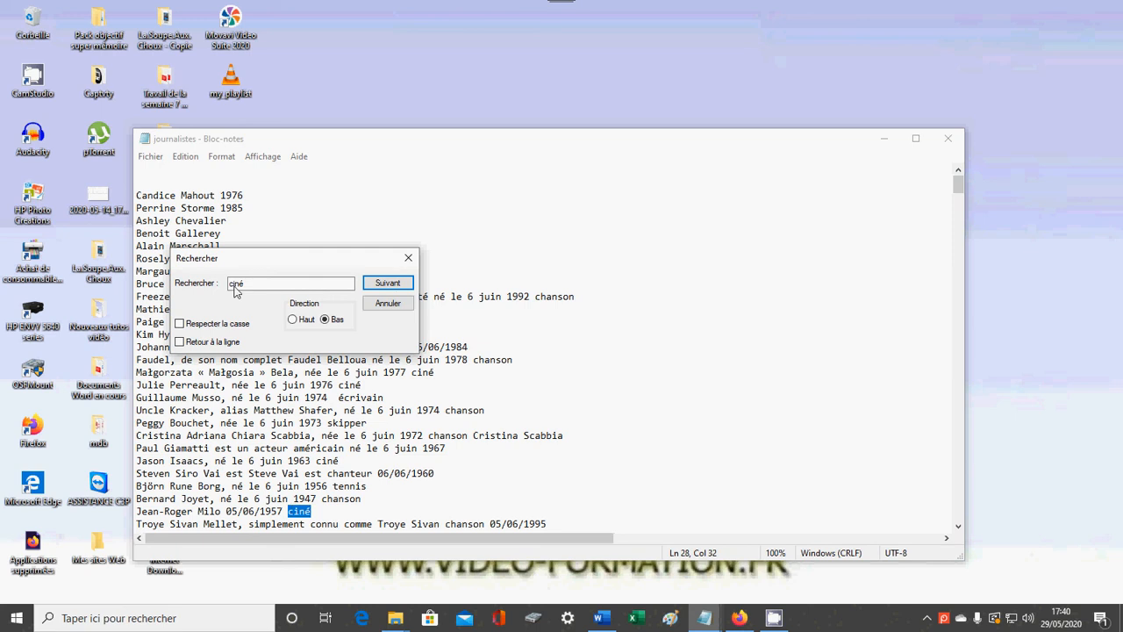
left_click(409, 256)
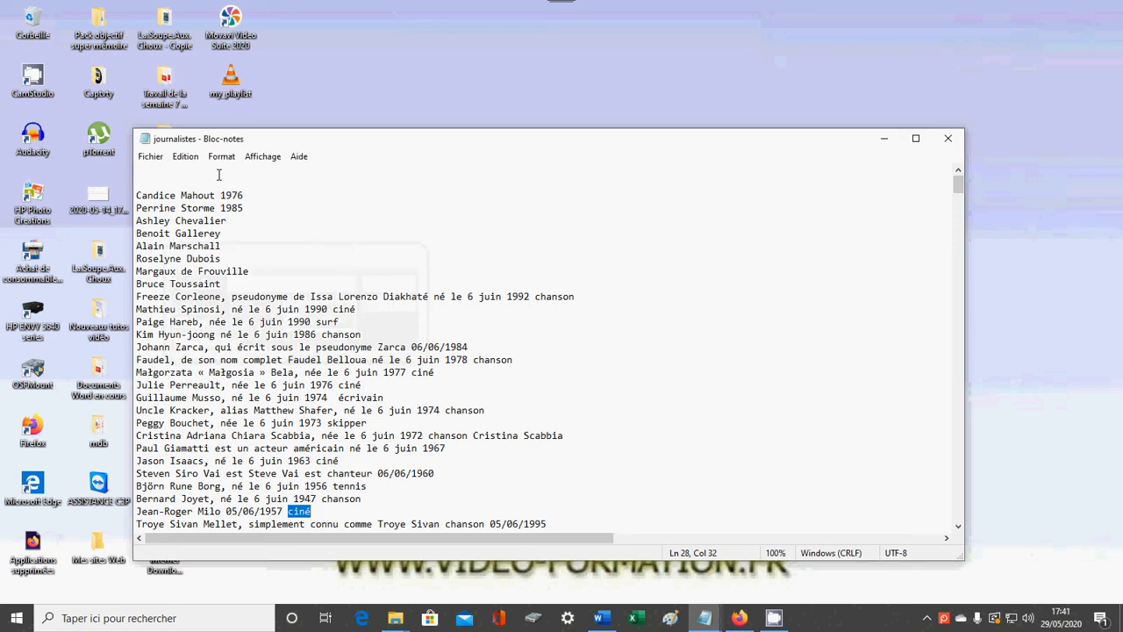
Step forward through the following occurrences of "ciné" with Find Next, without reopening the search dialog.
left_click(186, 156)
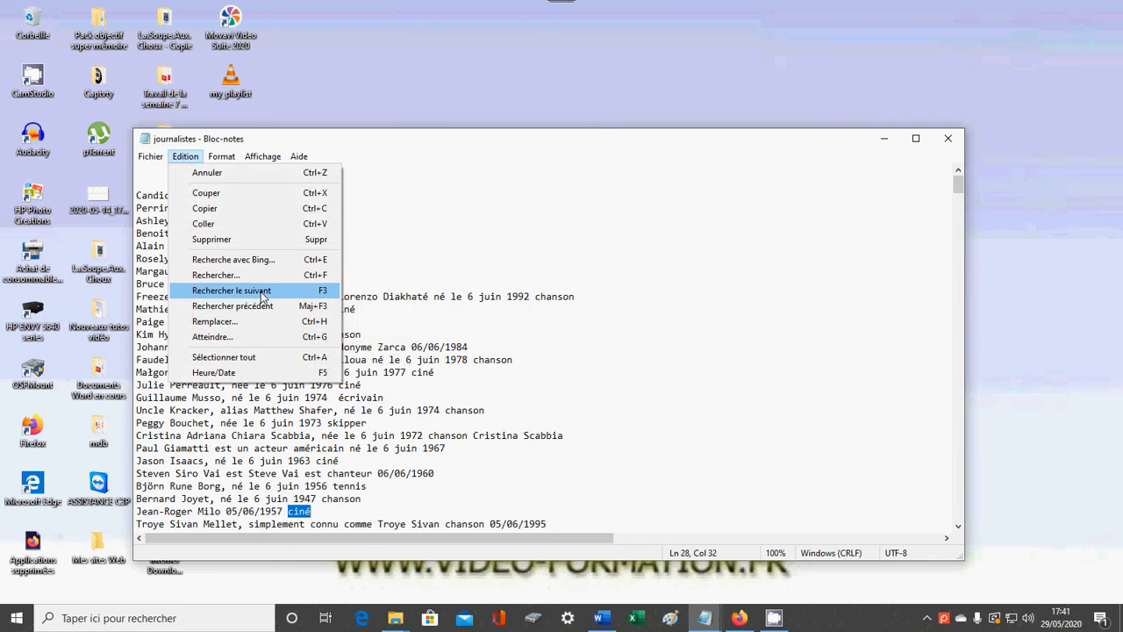
left_click(260, 290)
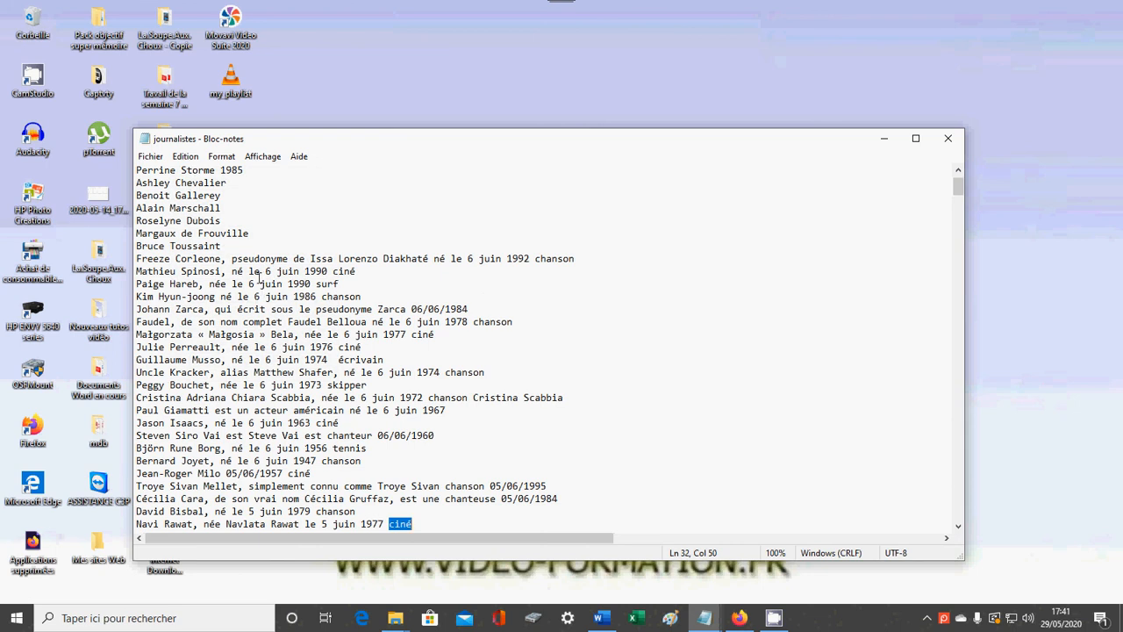
key("F3")
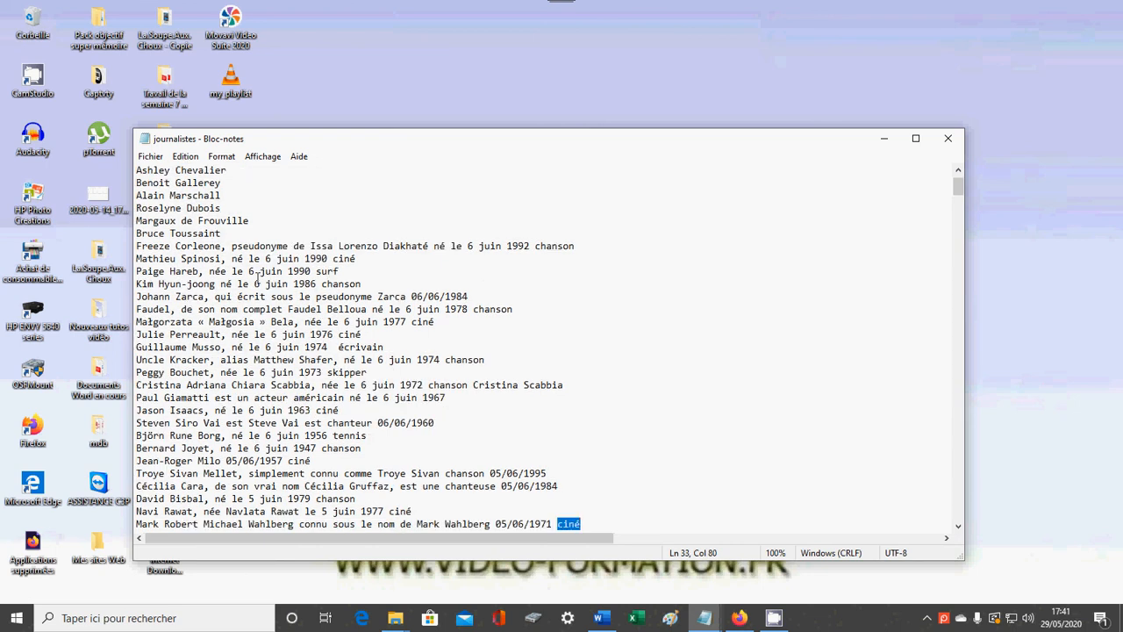
key("F3")
key("F3")
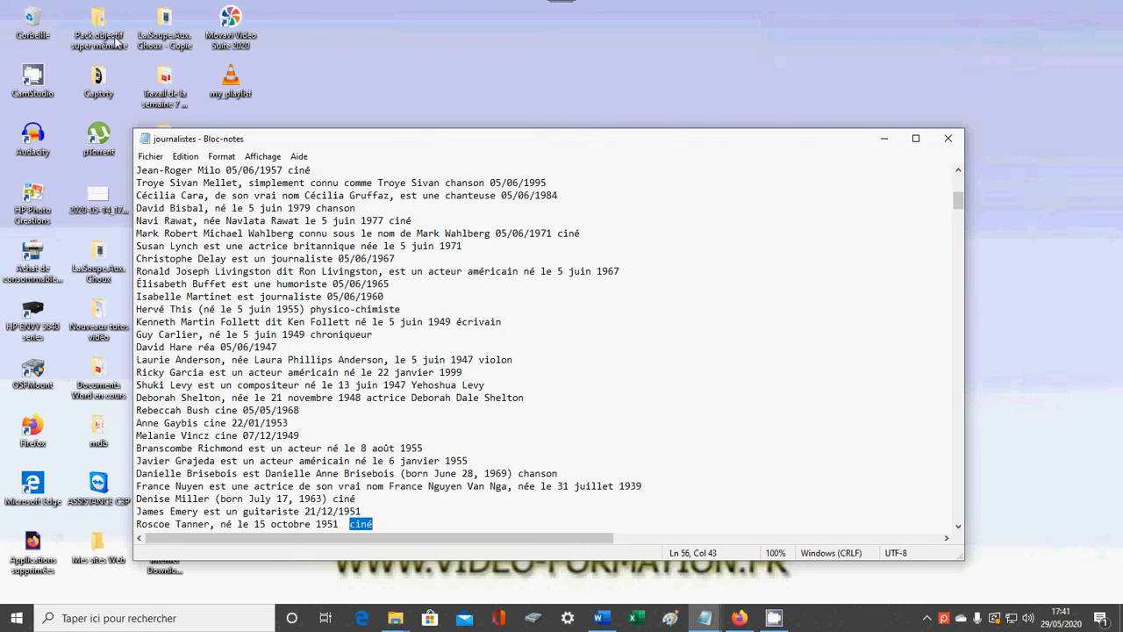
Place the cursor at the end of the line with date 05/06/1947 and step backward through the previous occurrences of "ciné".
left_click(185, 157)
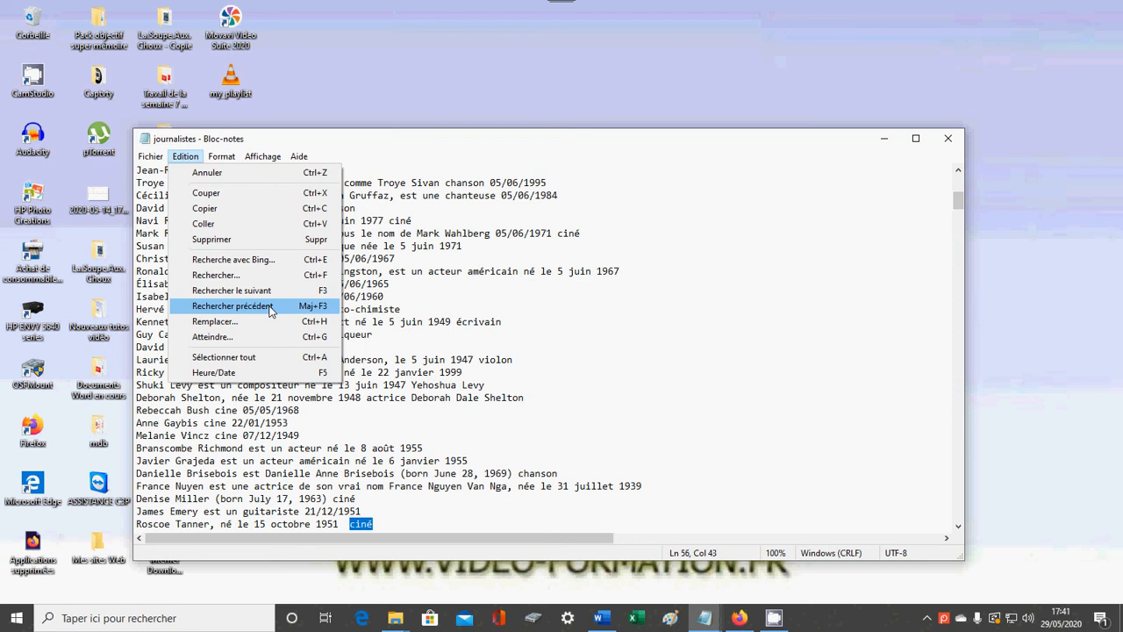
left_click(582, 349)
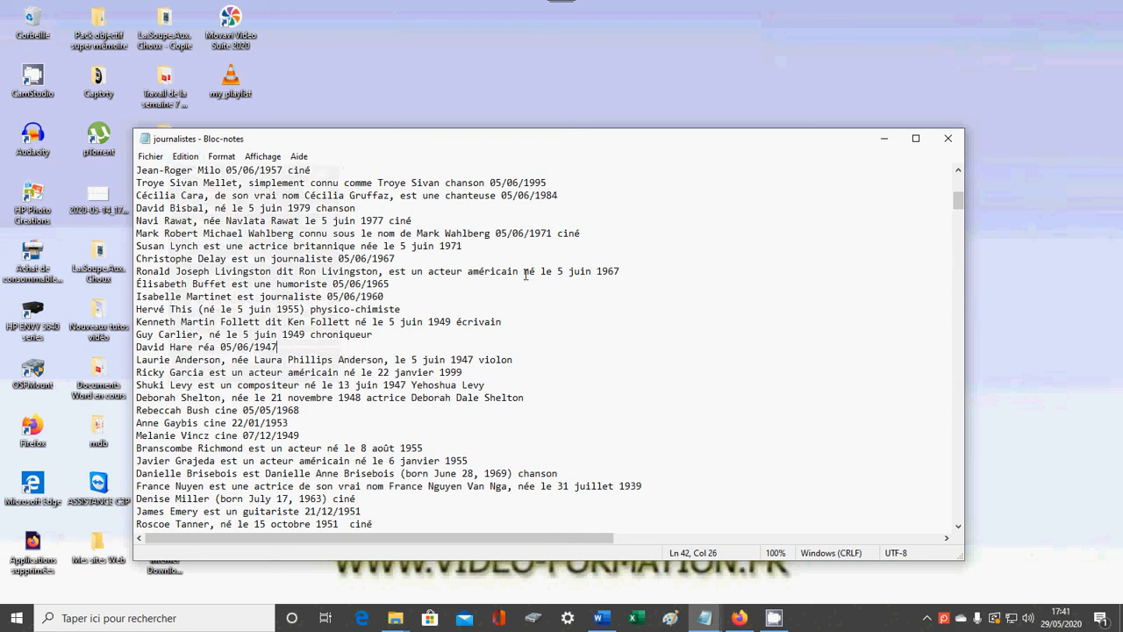
key("F3")
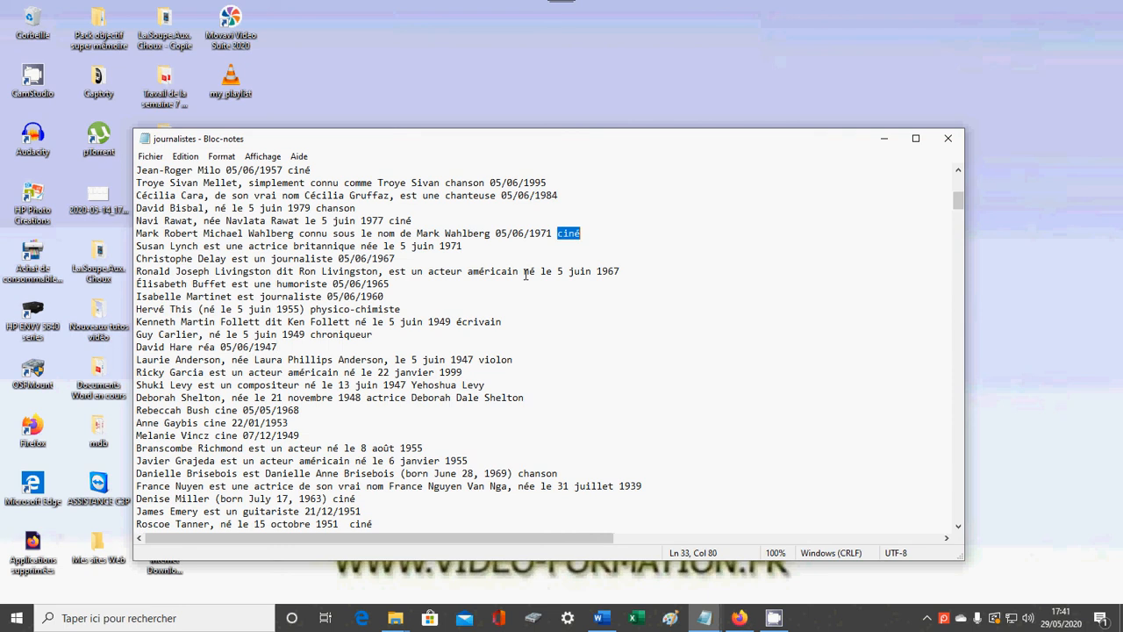
key("F3")
key("F3")
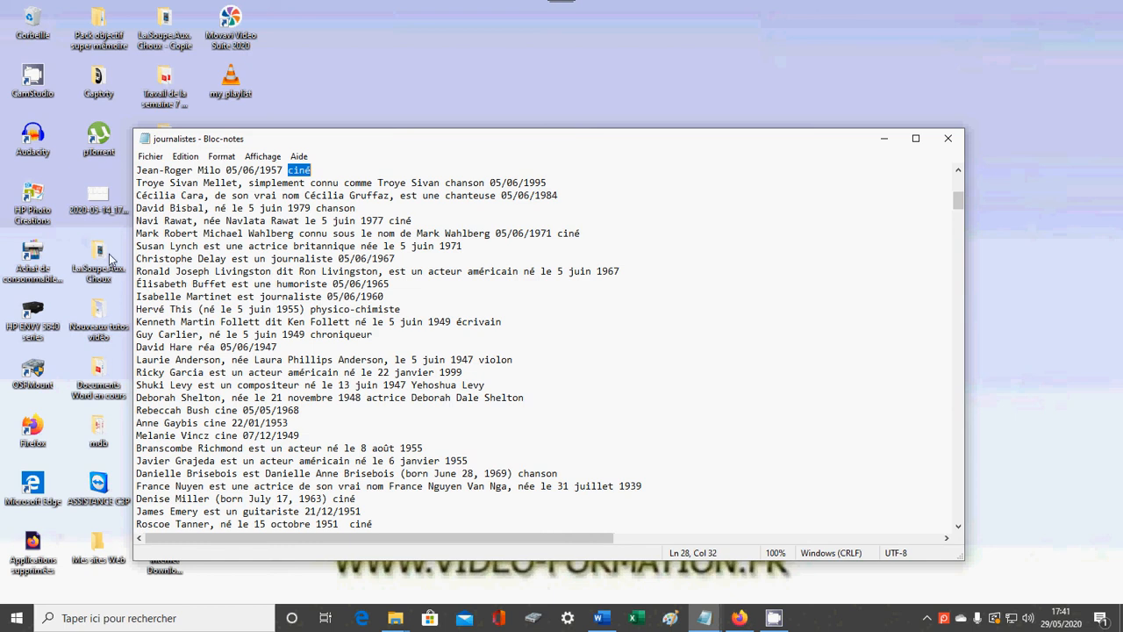
Replace every occurrence of "ciné" in the list with "cinéma" and close the replacement dialog.
left_click(195, 158)
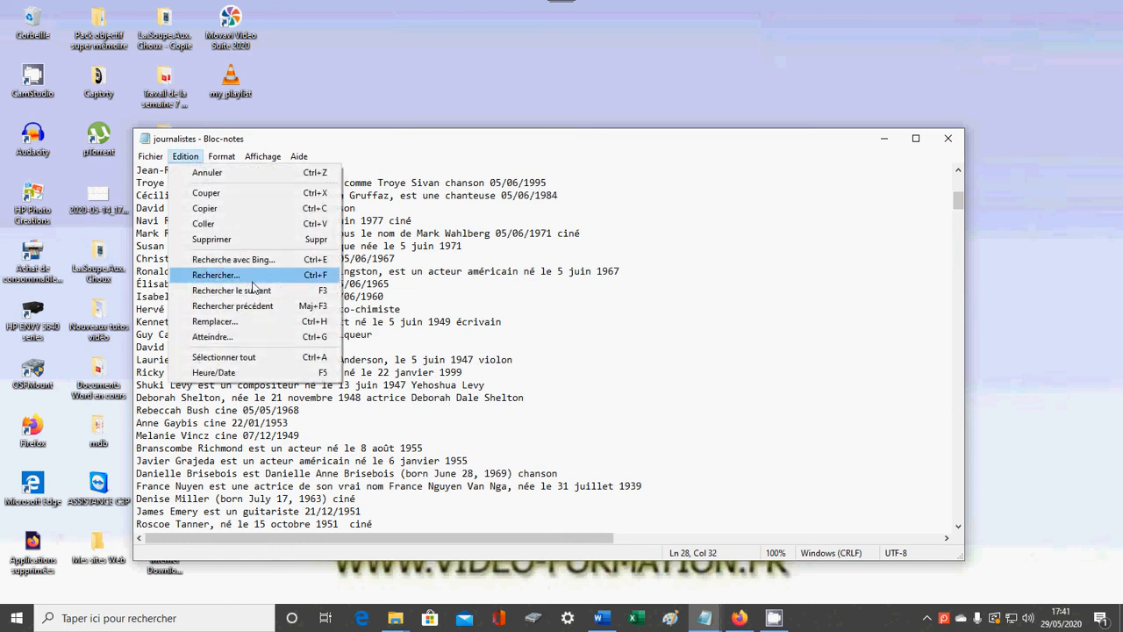
left_click(254, 322)
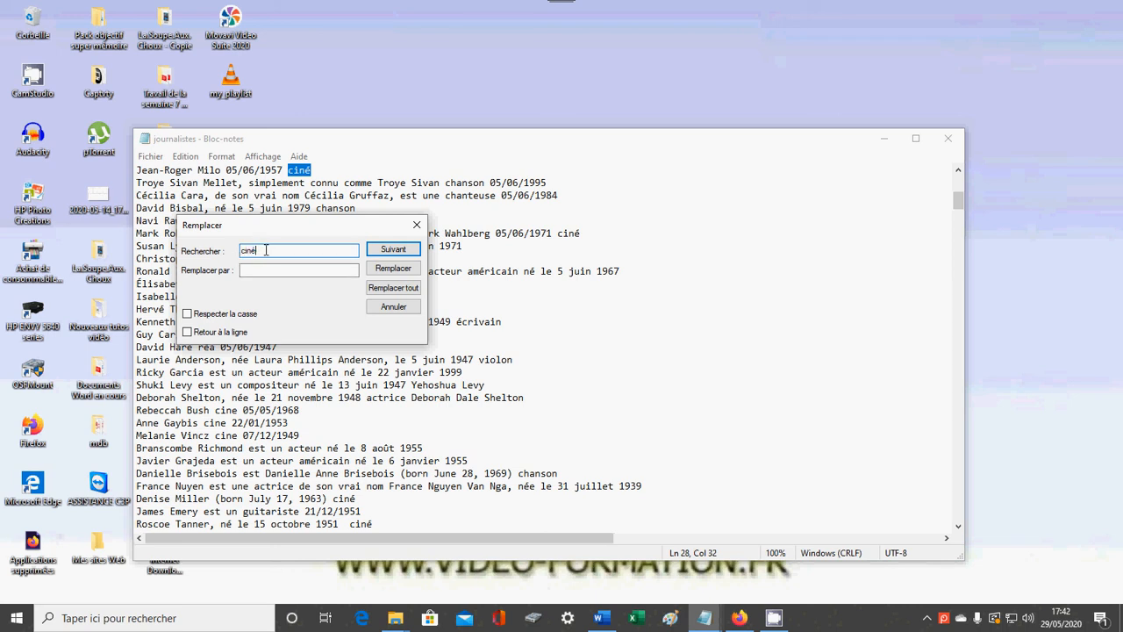
left_click(262, 270)
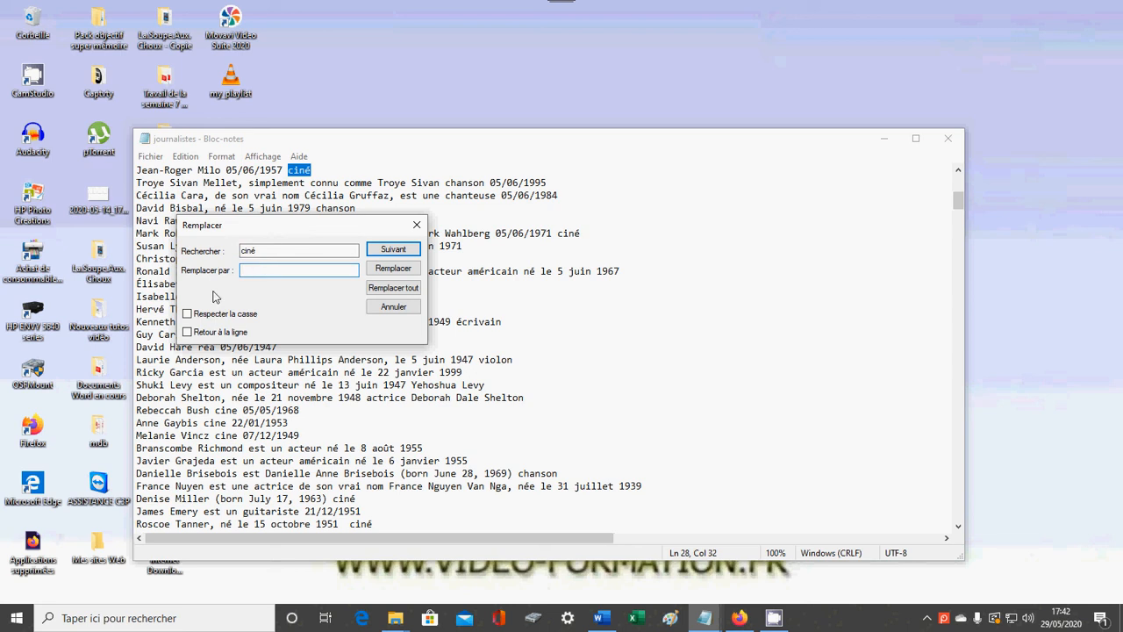
type("cinéma")
left_click(409, 293)
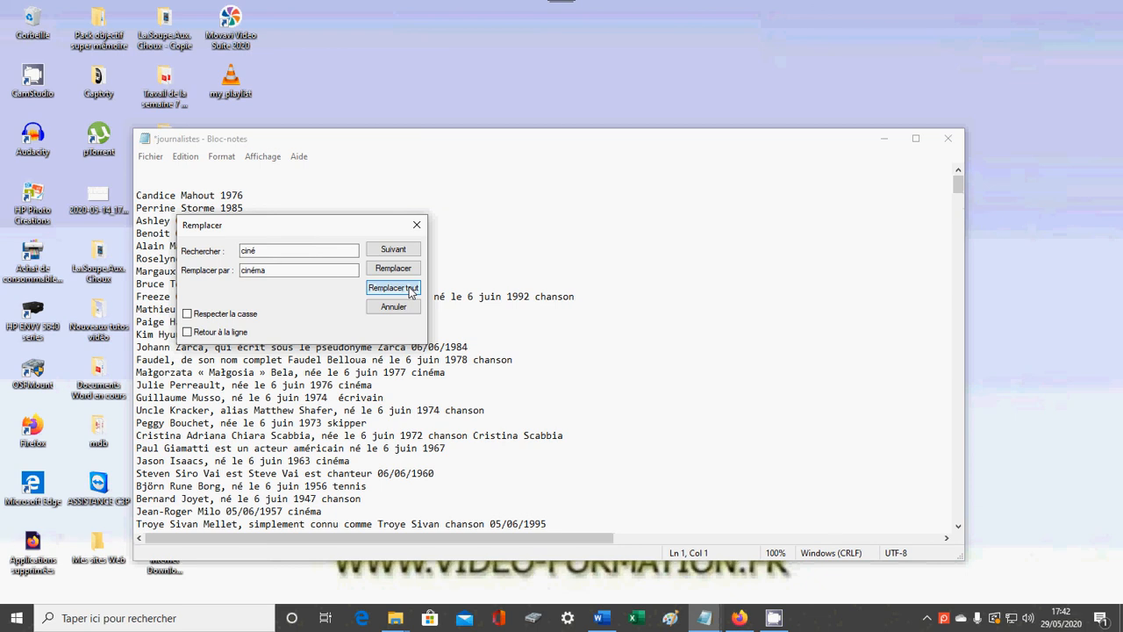
left_click(418, 226)
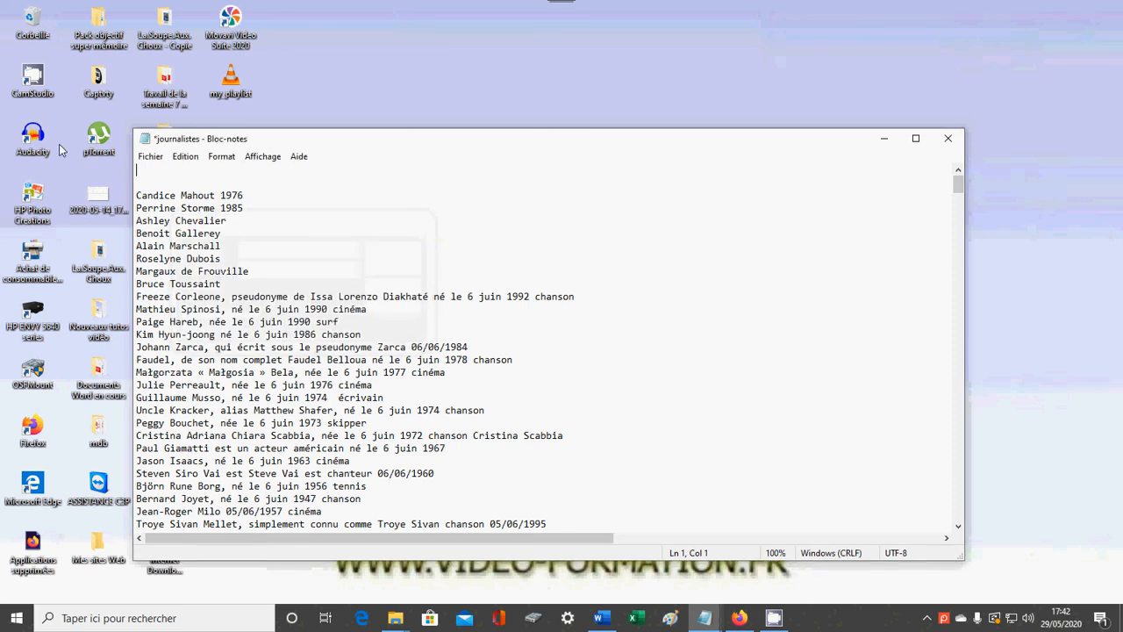
Go directly to line 20 of the text using the Go To command.
left_click(185, 157)
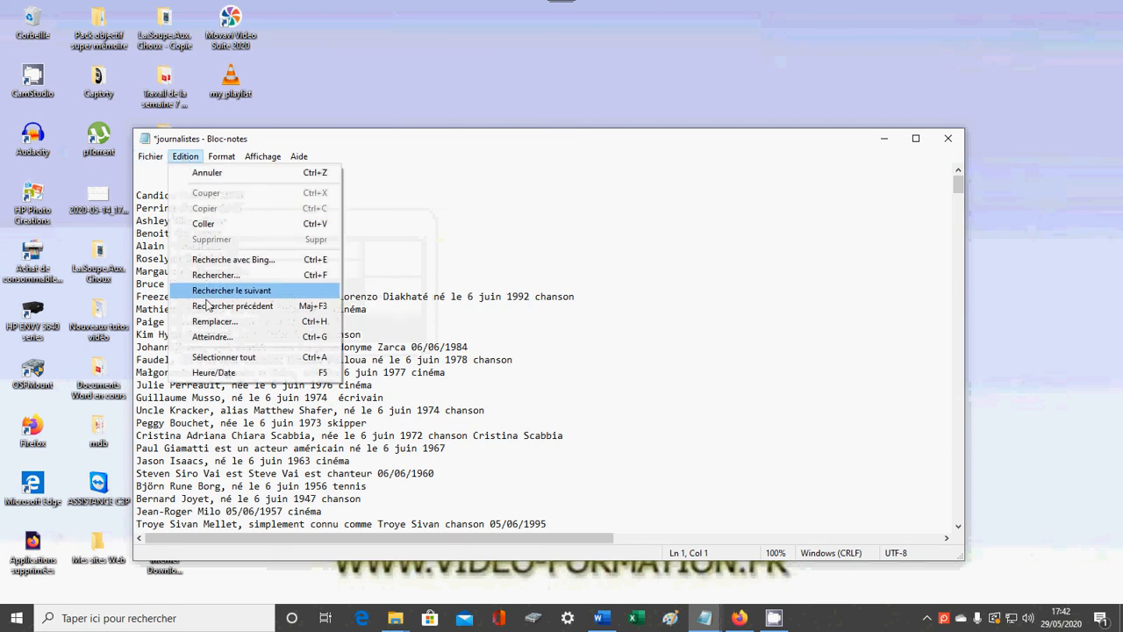
left_click(244, 344)
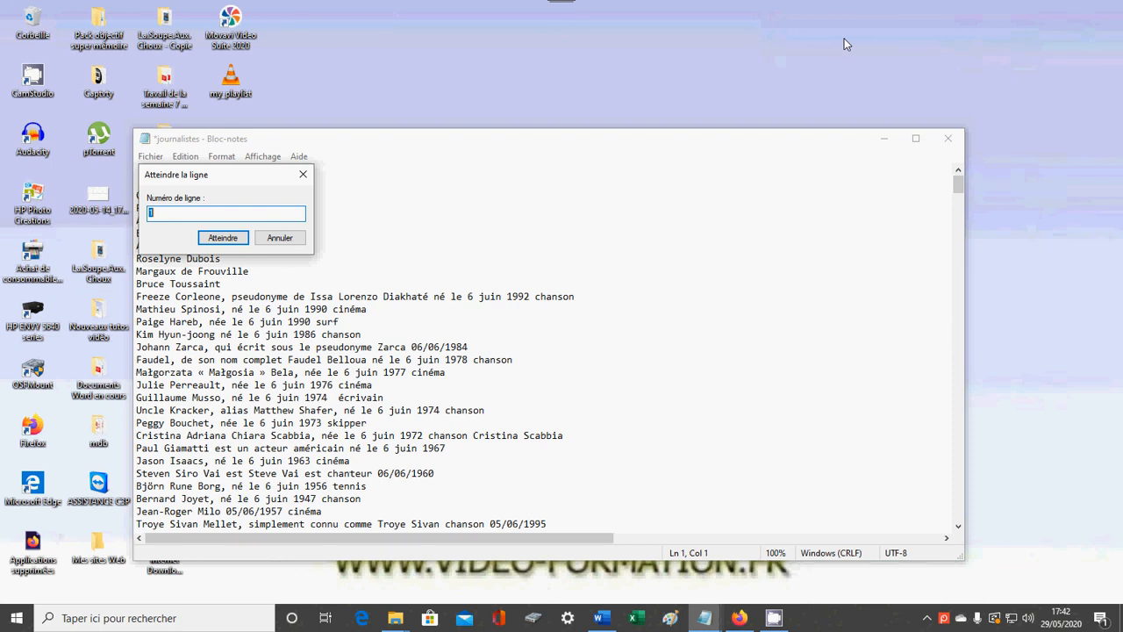
type("20")
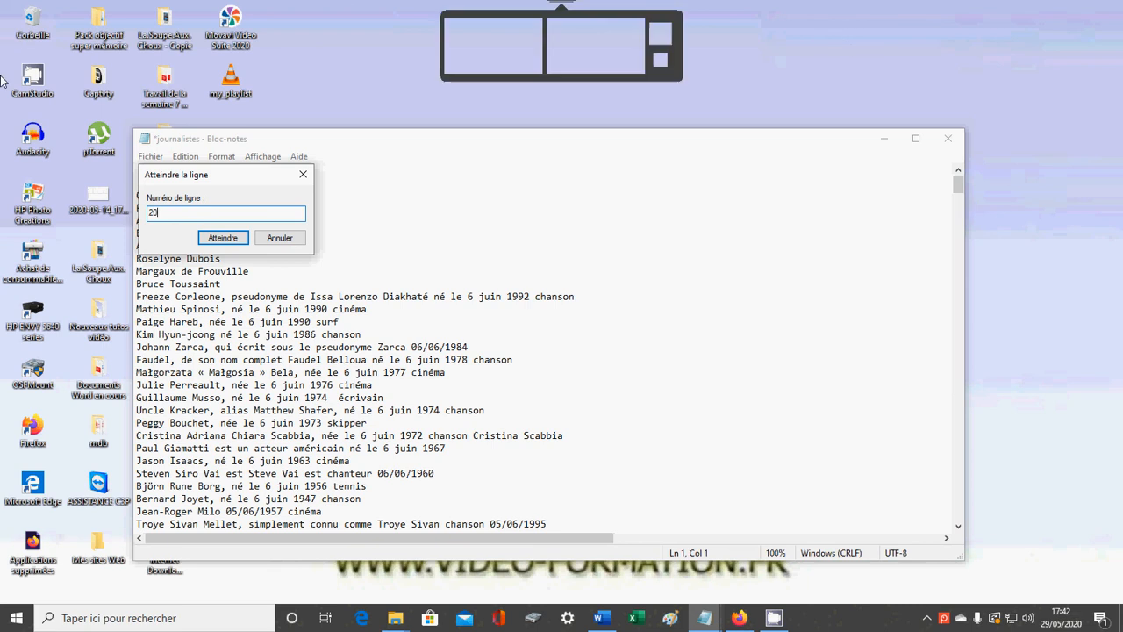
left_click(245, 239)
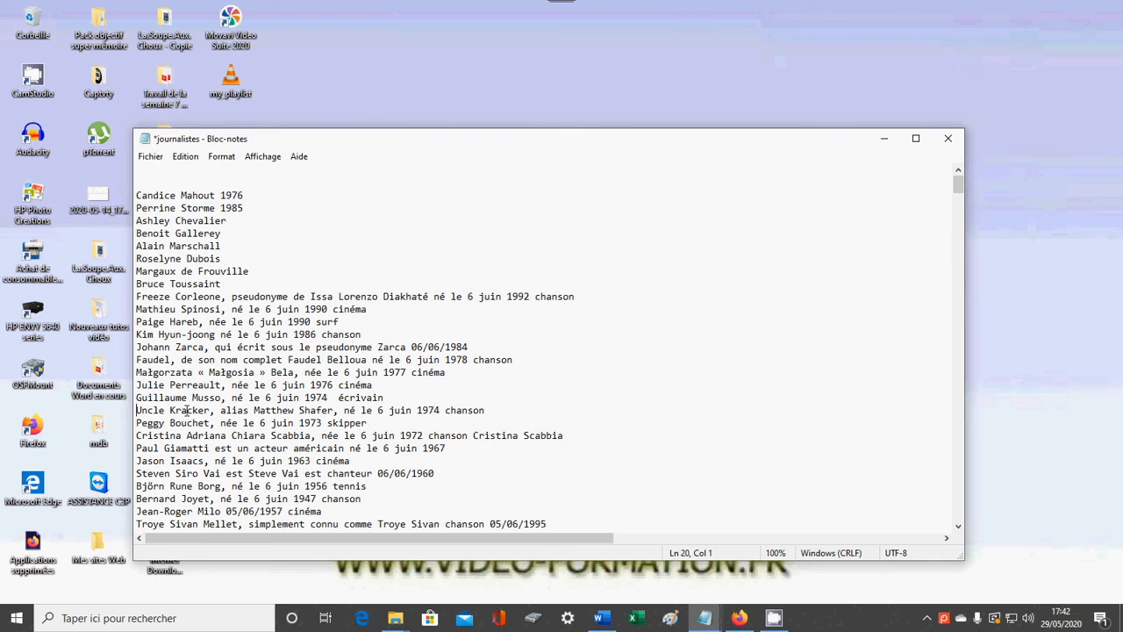
Change the text font to FrankRuehl with the Oblique style and size 13.
left_click(220, 158)
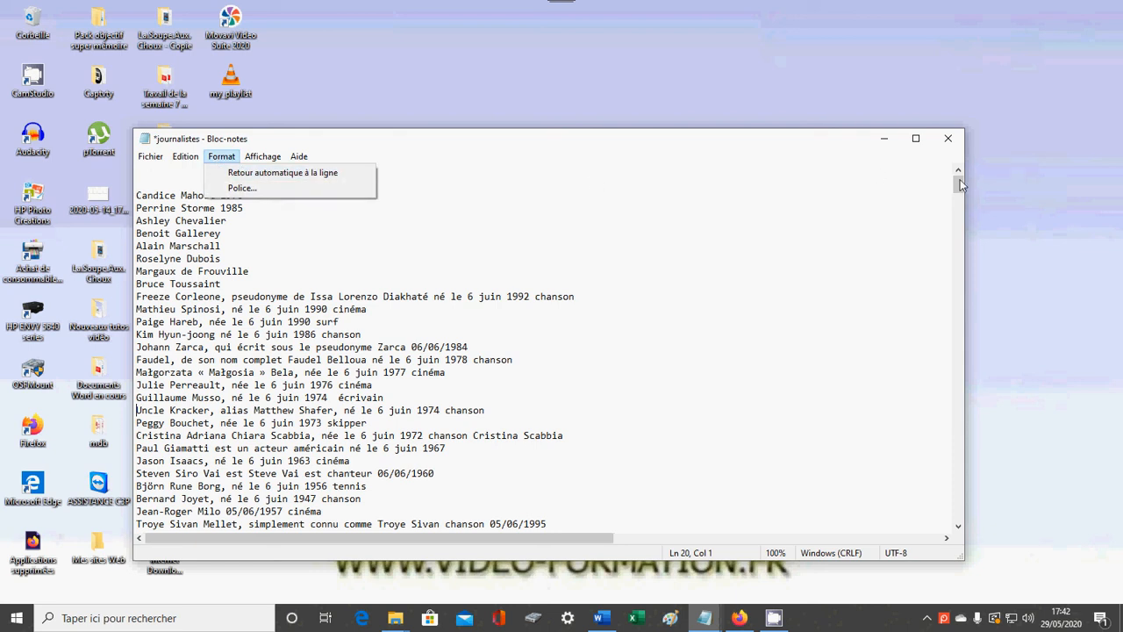
left_click(256, 158)
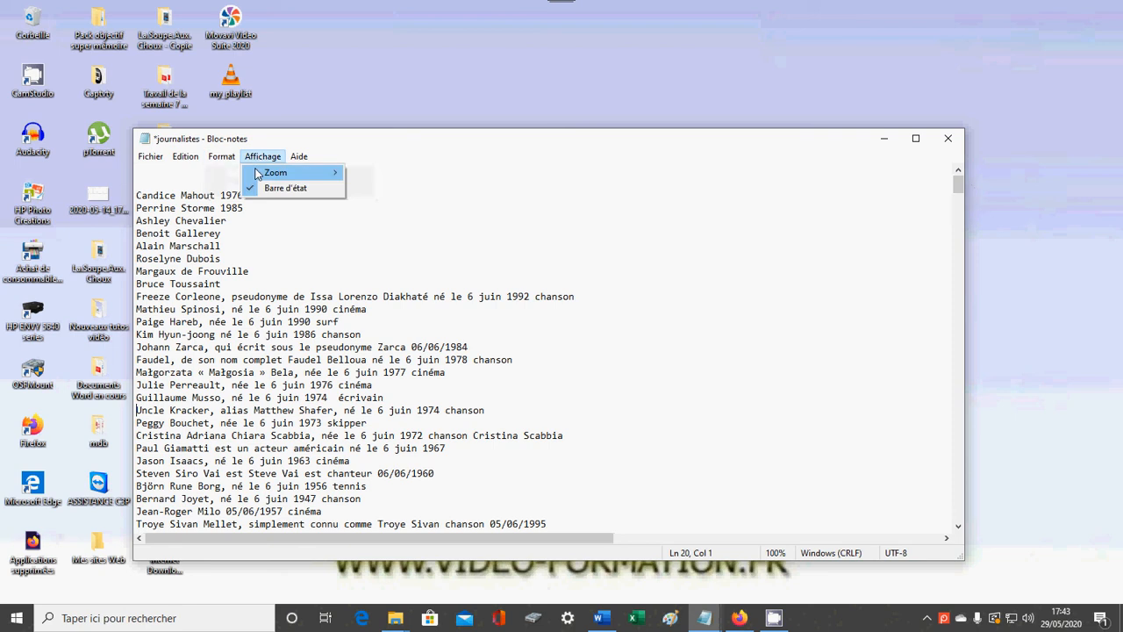
mouse_move(222, 157)
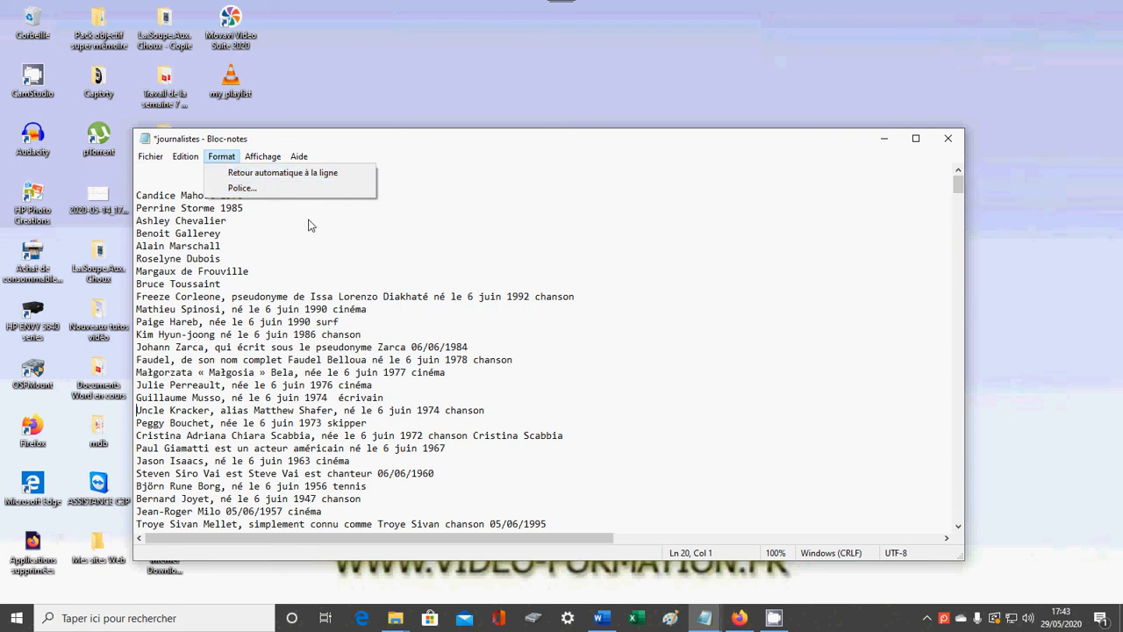
left_click(239, 189)
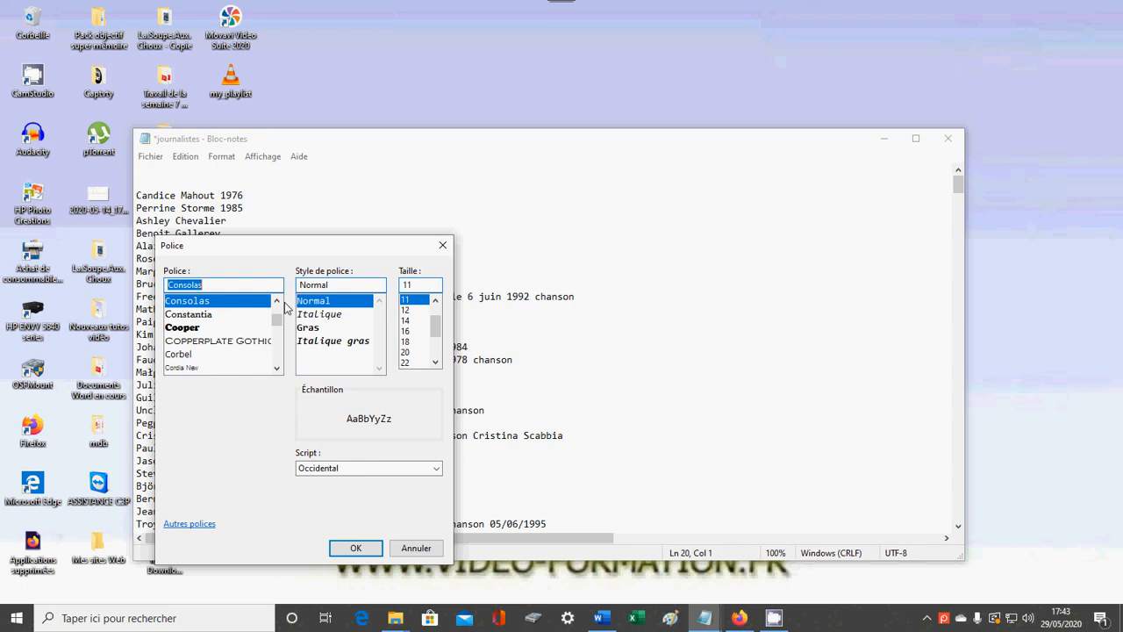
mouse_move(279, 320)
left_mouse_down()
mouse_move(278, 370)
mouse_move(281, 330)
left_mouse_up()
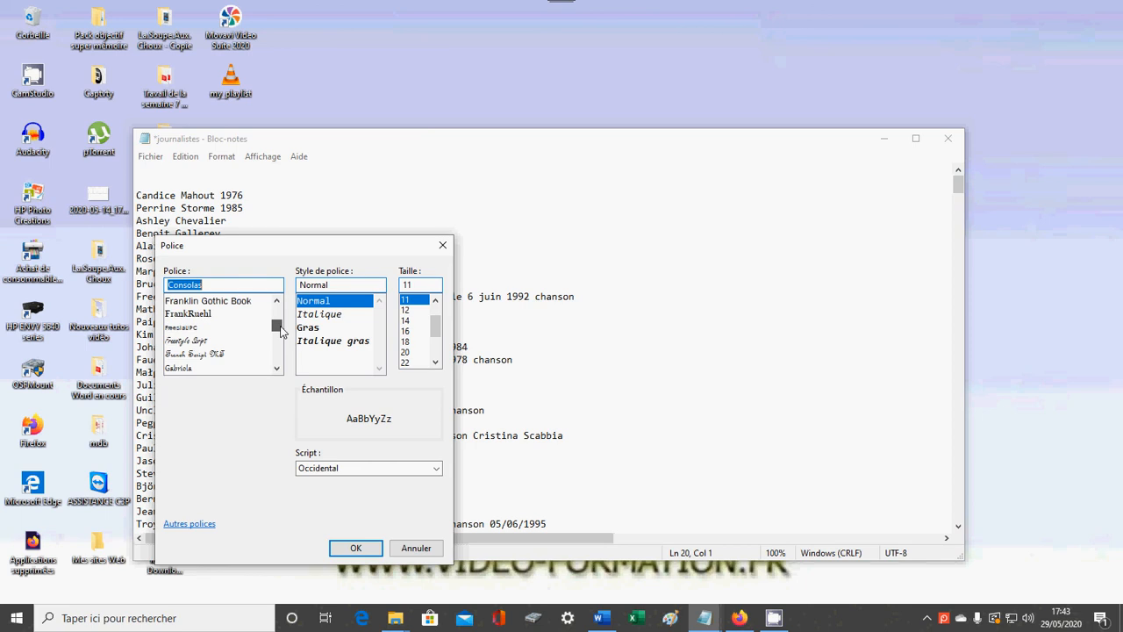
left_click(208, 316)
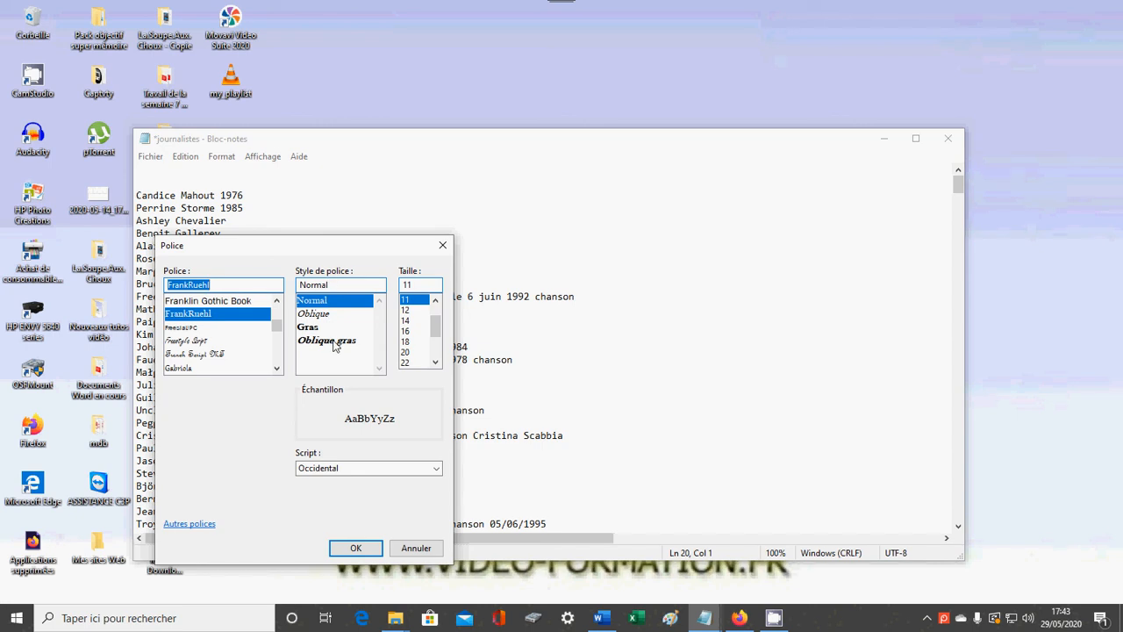
left_click(322, 316)
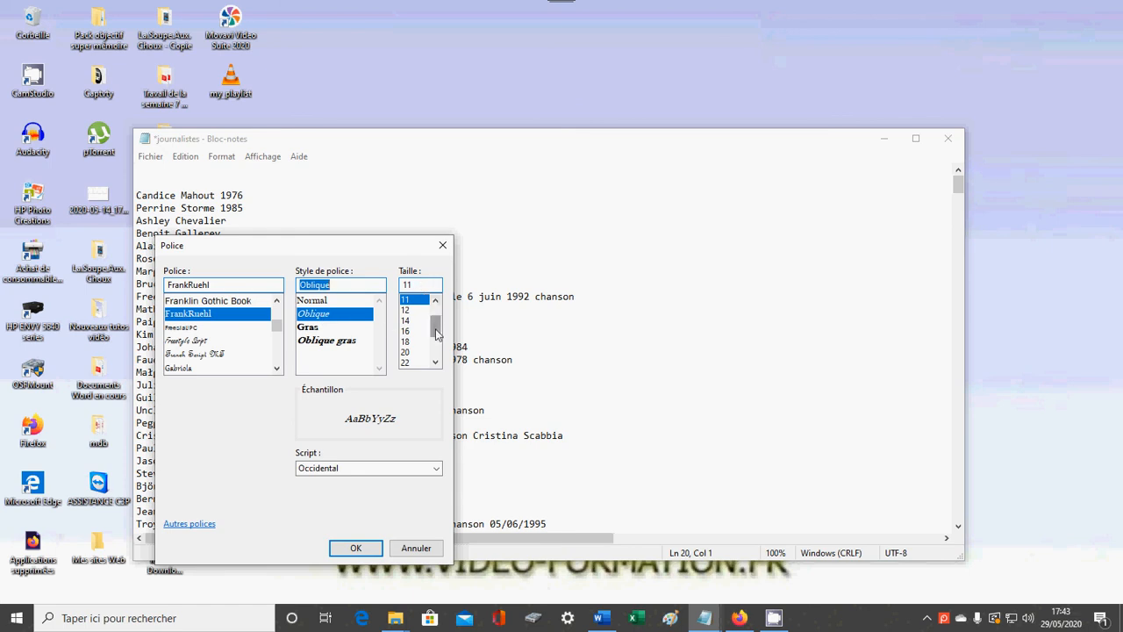
left_click_drag(436, 322, 432, 327)
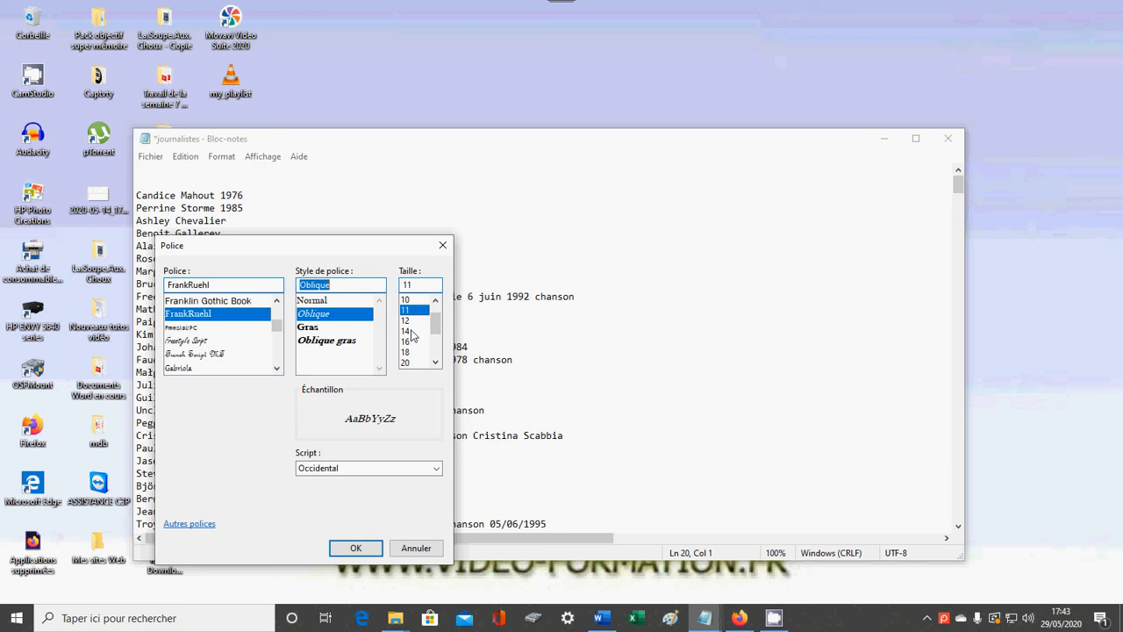
left_click(409, 285)
type("13")
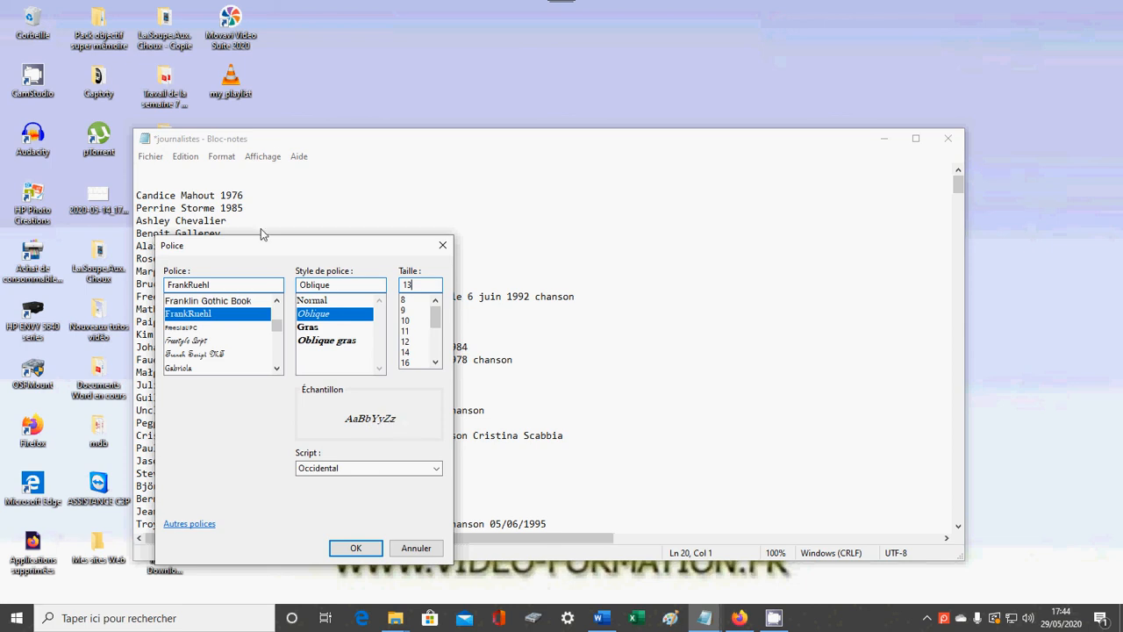
left_click(356, 547)
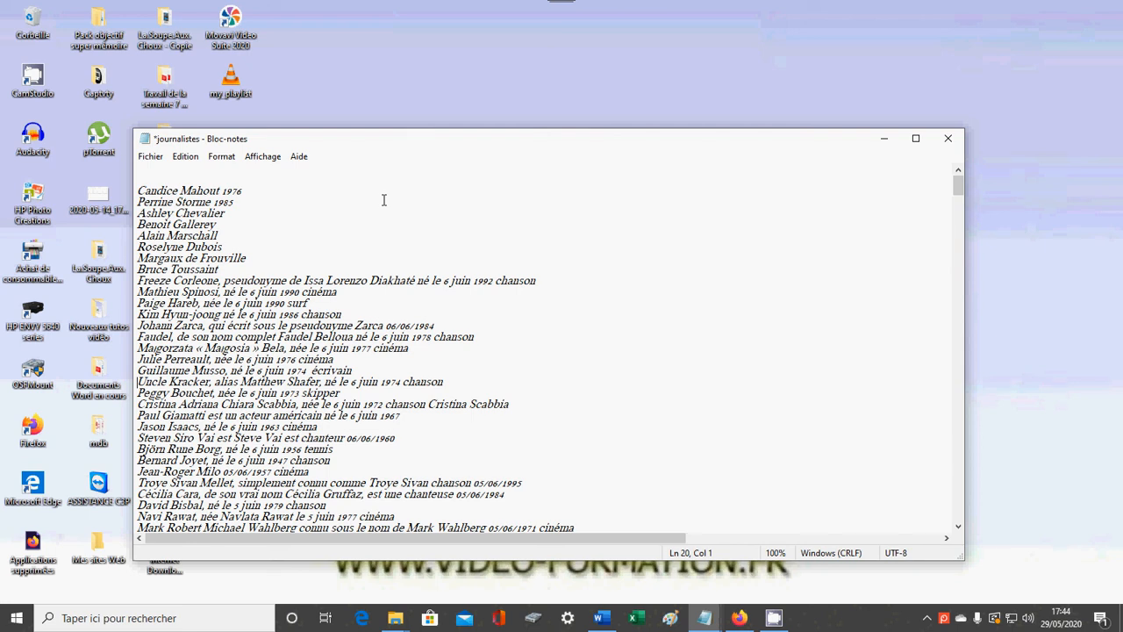
Set the text font to Consolas with the Normal style and size 11.
left_click(230, 158)
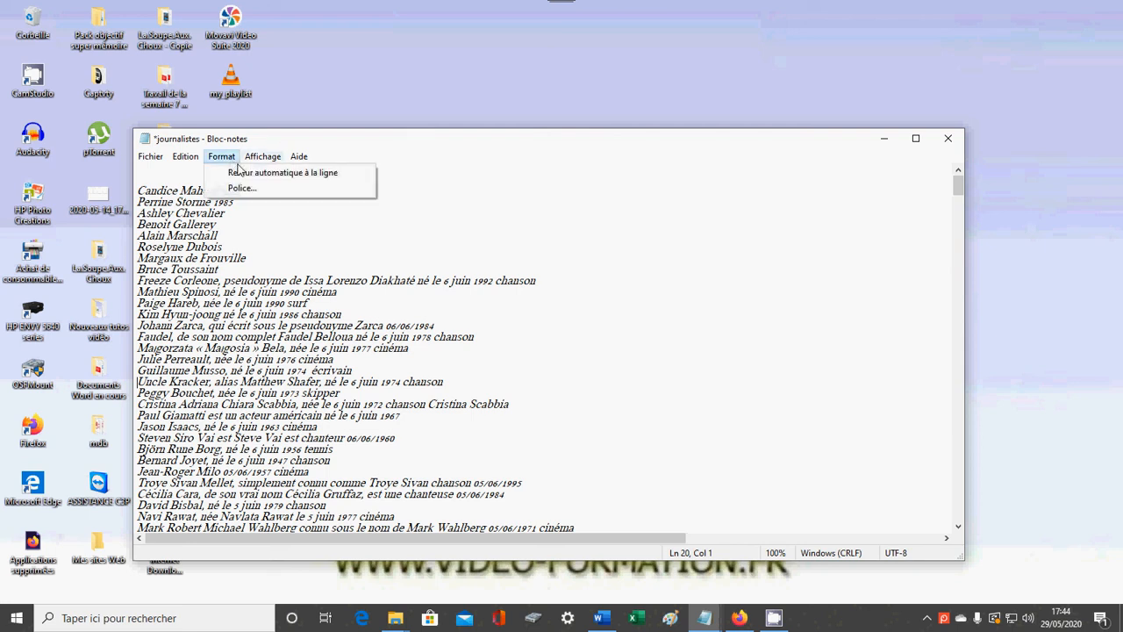
left_click(248, 188)
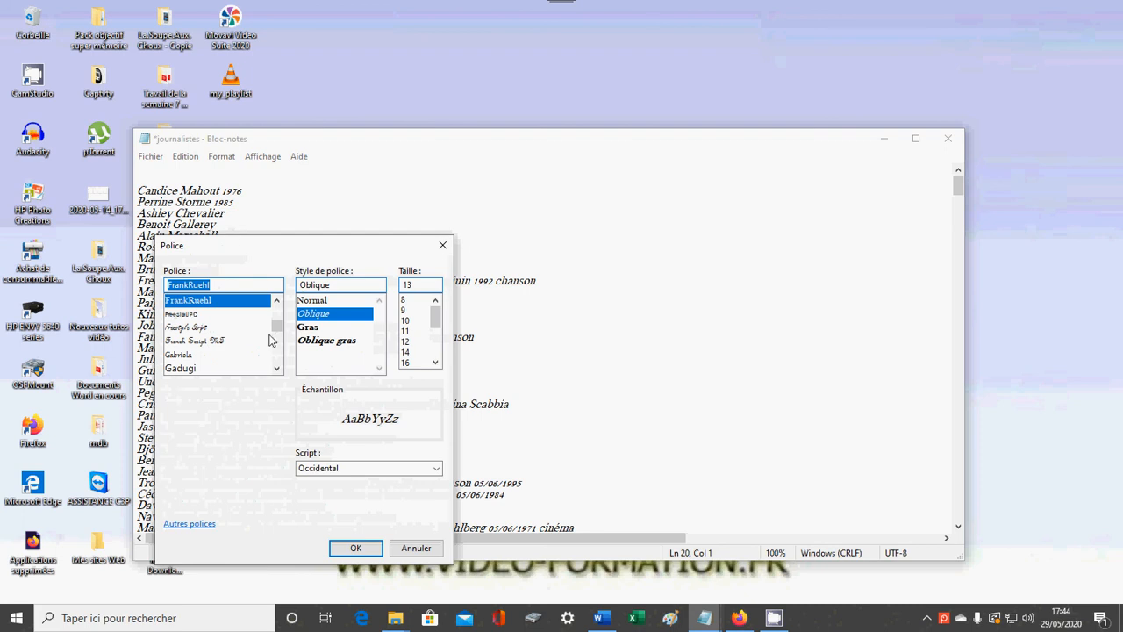
mouse_move(276, 326)
left_mouse_down()
mouse_move(277, 305)
mouse_move(278, 320)
left_mouse_up()
scroll(265, 323, "down", 1)
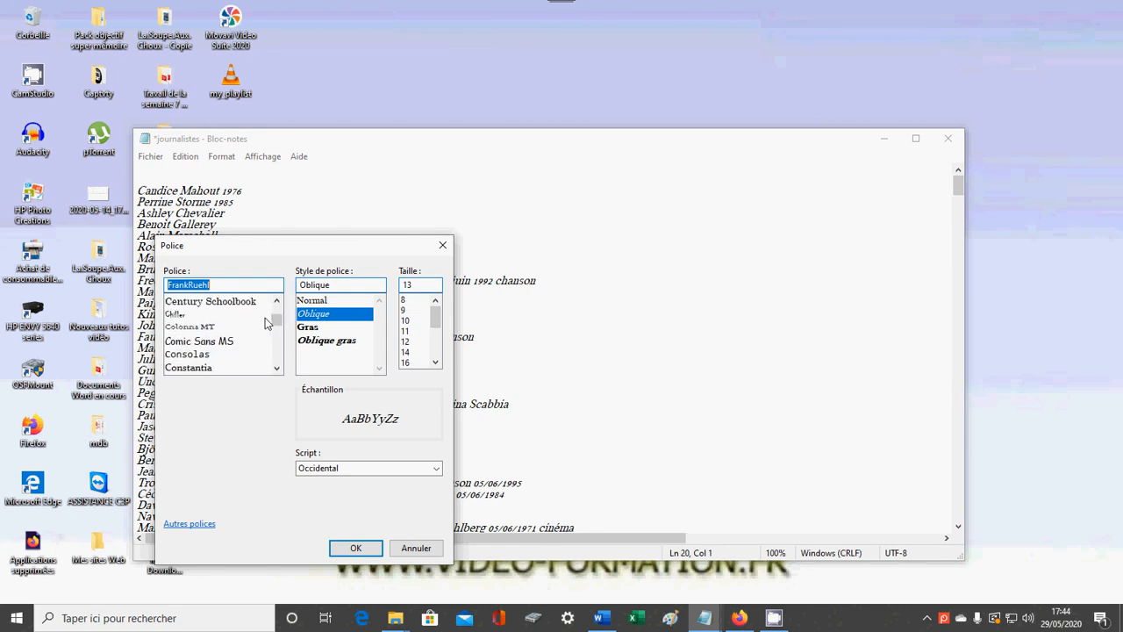
left_click(220, 355)
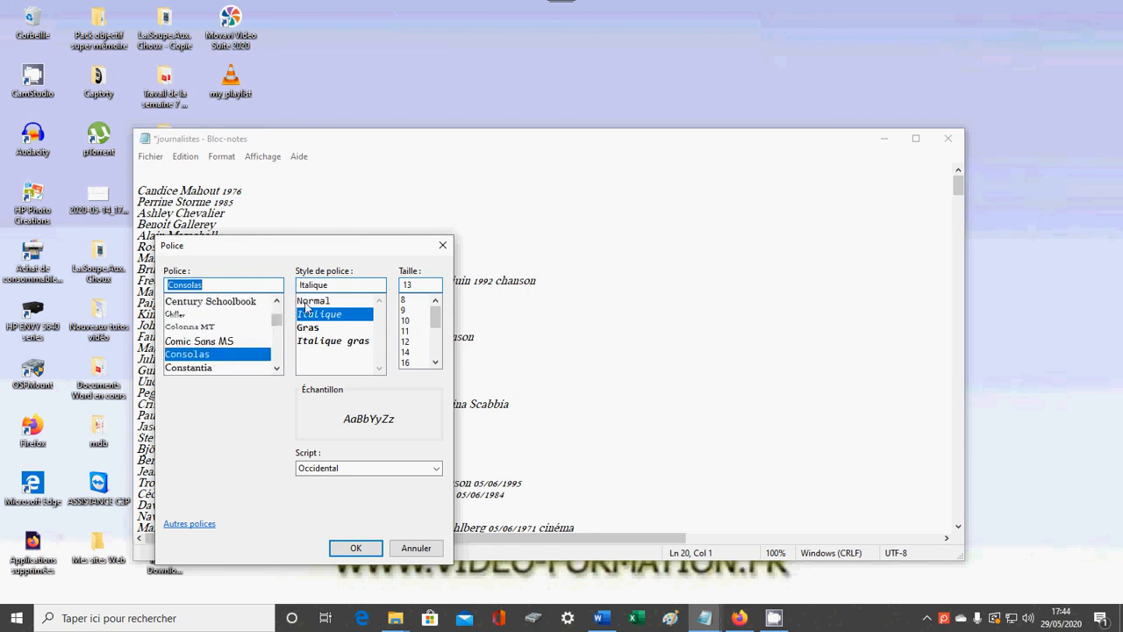
left_click(367, 302)
left_click(412, 332)
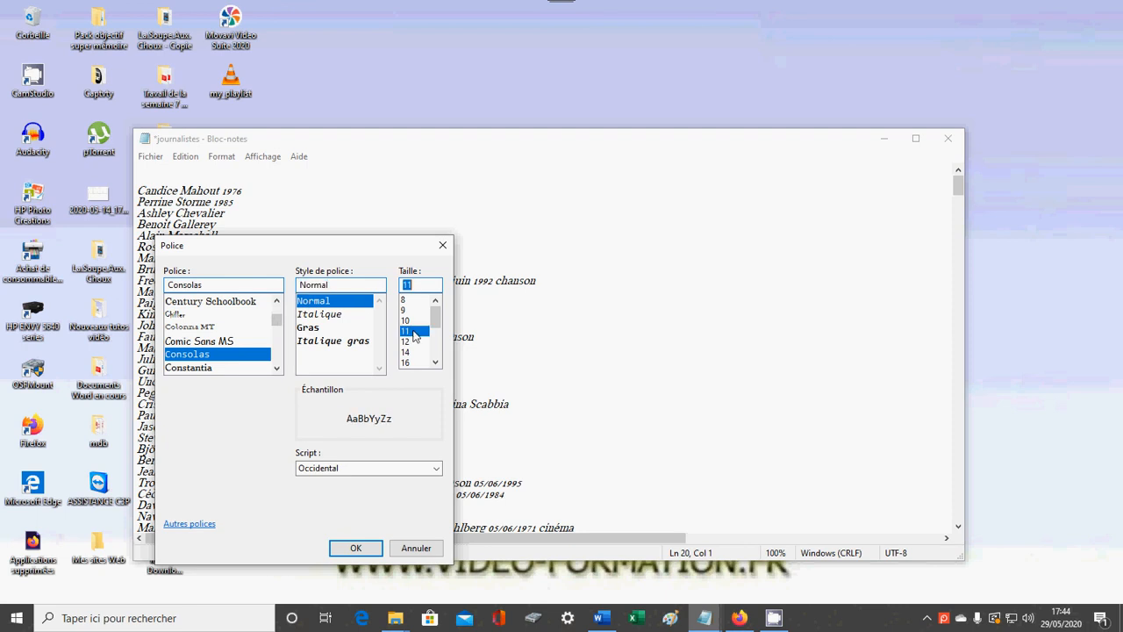
left_click(355, 549)
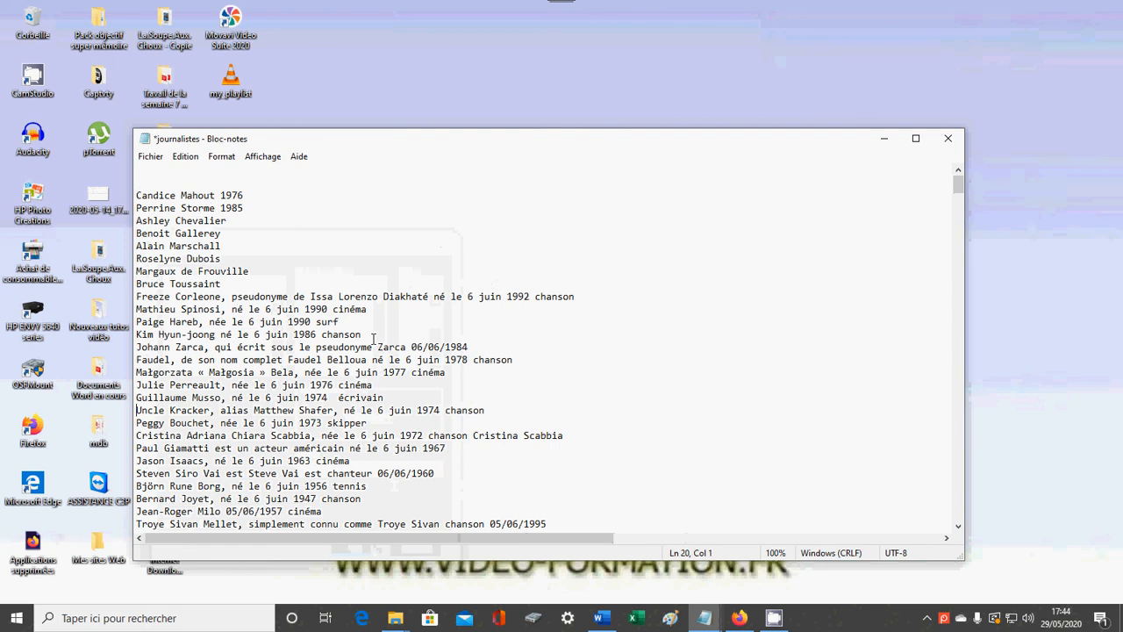
Examine the available zoom commands and their keyboard equivalents without applying any of them.
left_click(225, 160)
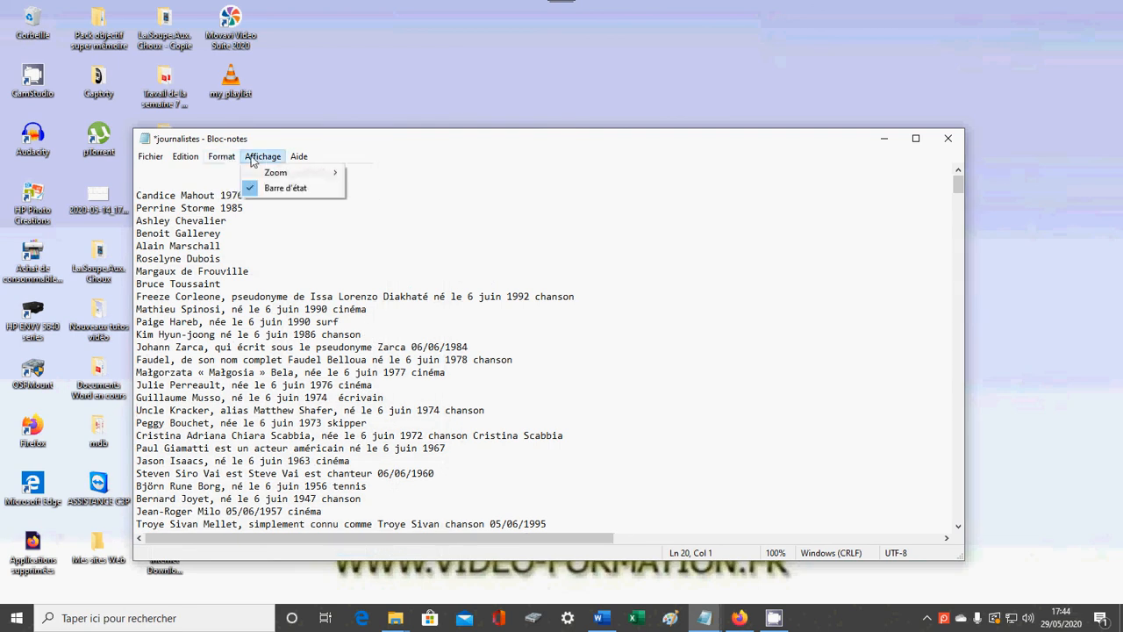
left_click(252, 160)
left_click(252, 158)
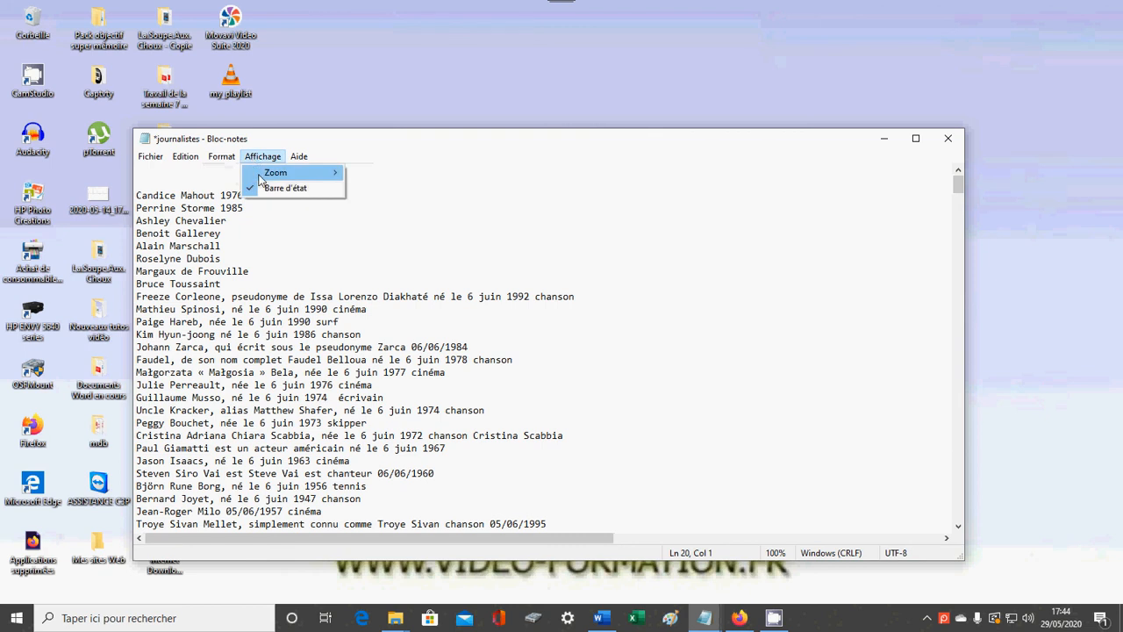
mouse_move(273, 179)
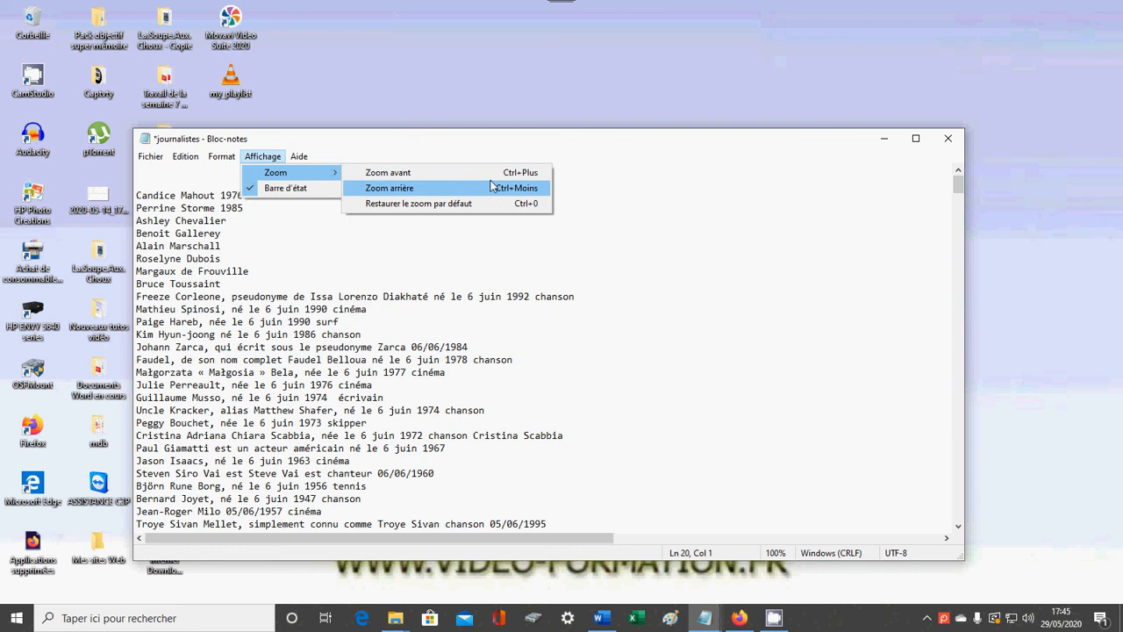
left_click(619, 214)
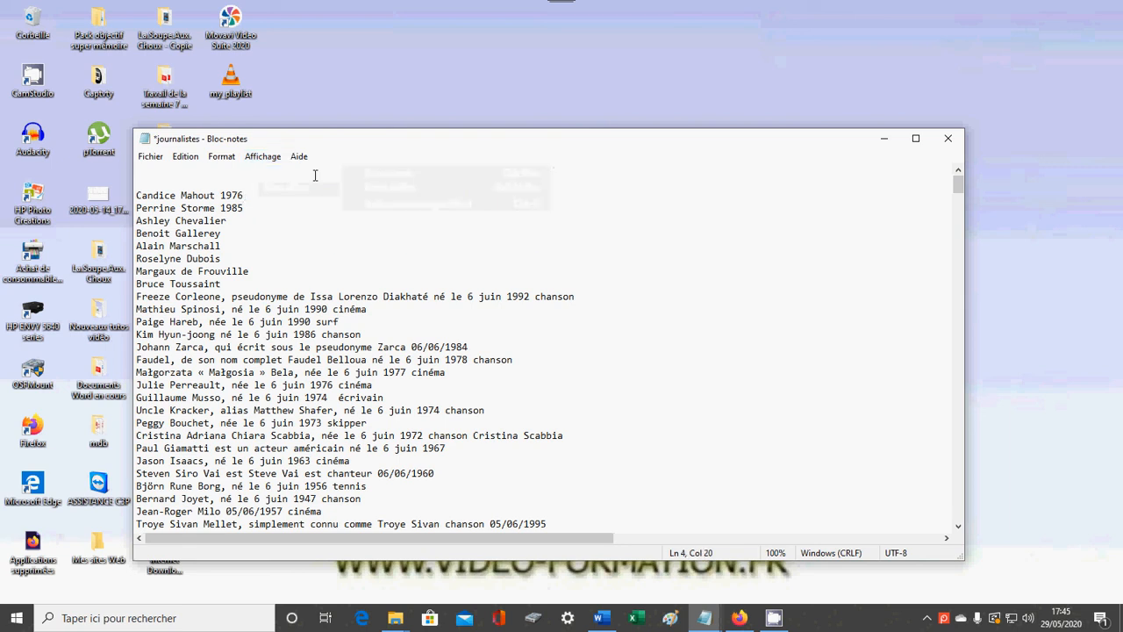
left_click(269, 158)
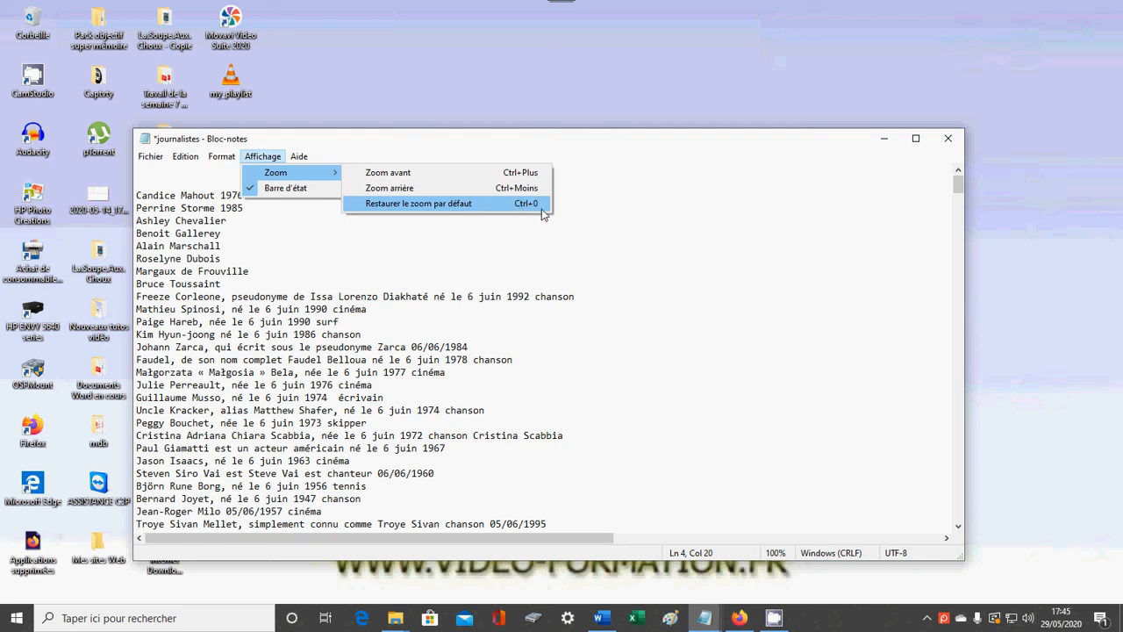
left_click(580, 211)
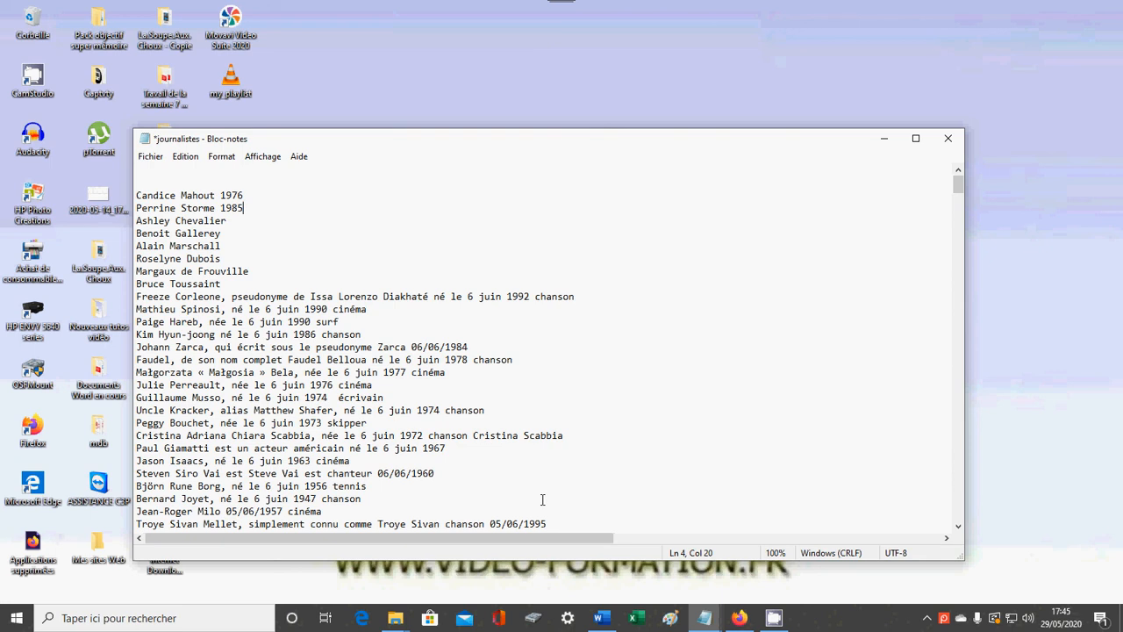
Zoom the text in to 130% and back out to 100%.
key("ctrl+plus")
key("ctrl+plus")
key("ctrl+plus")
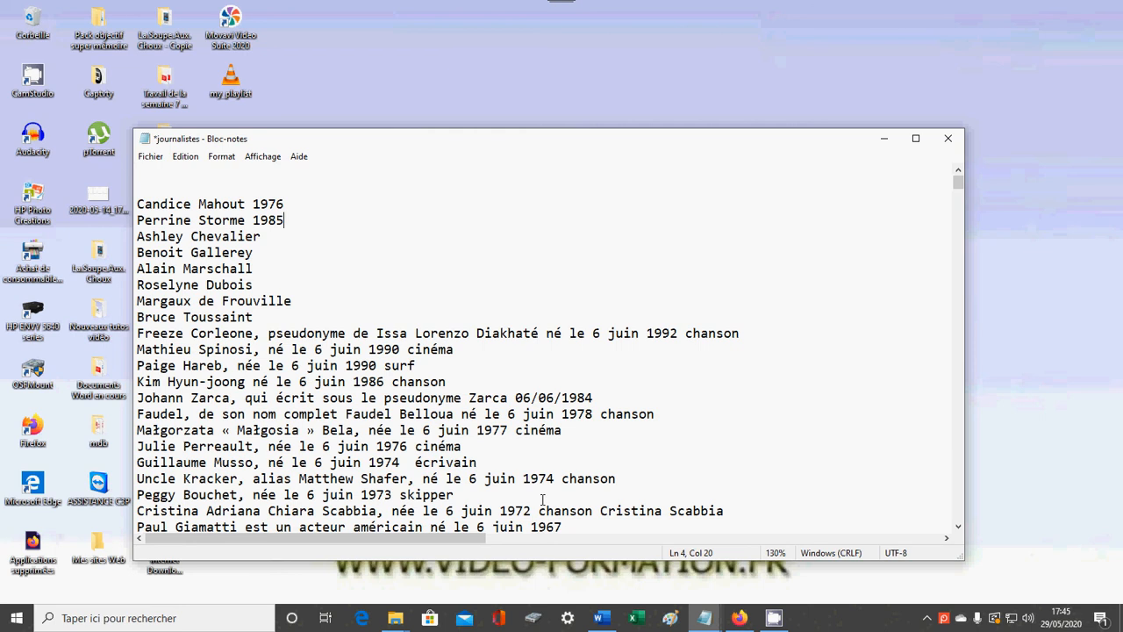
key("ctrl+minus")
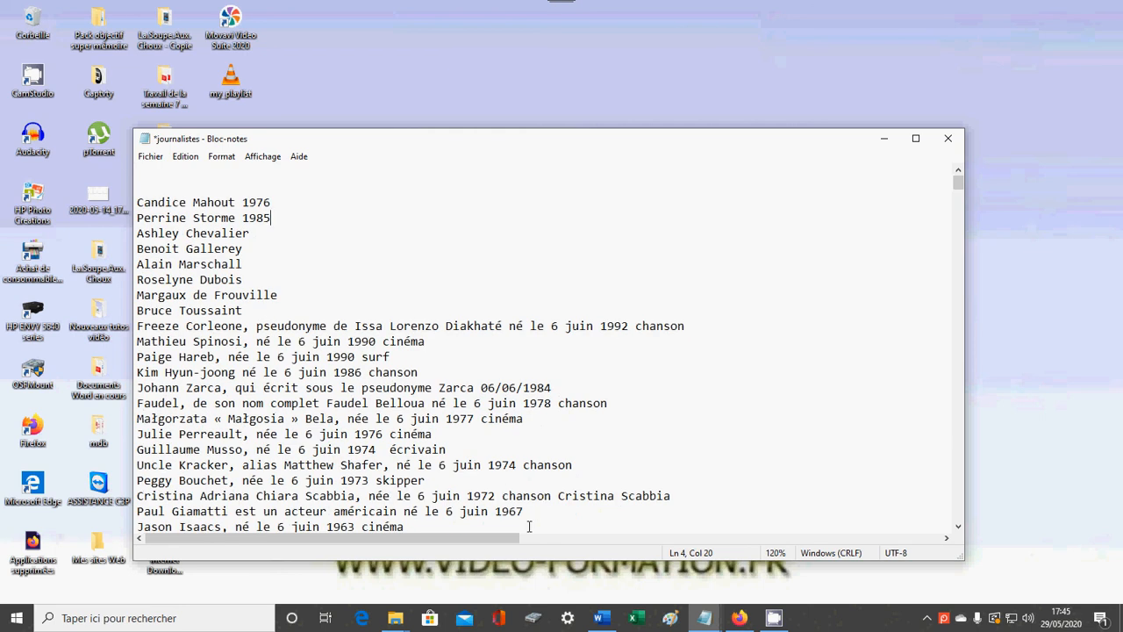
key("ctrl+minus")
key("ctrl+minus")
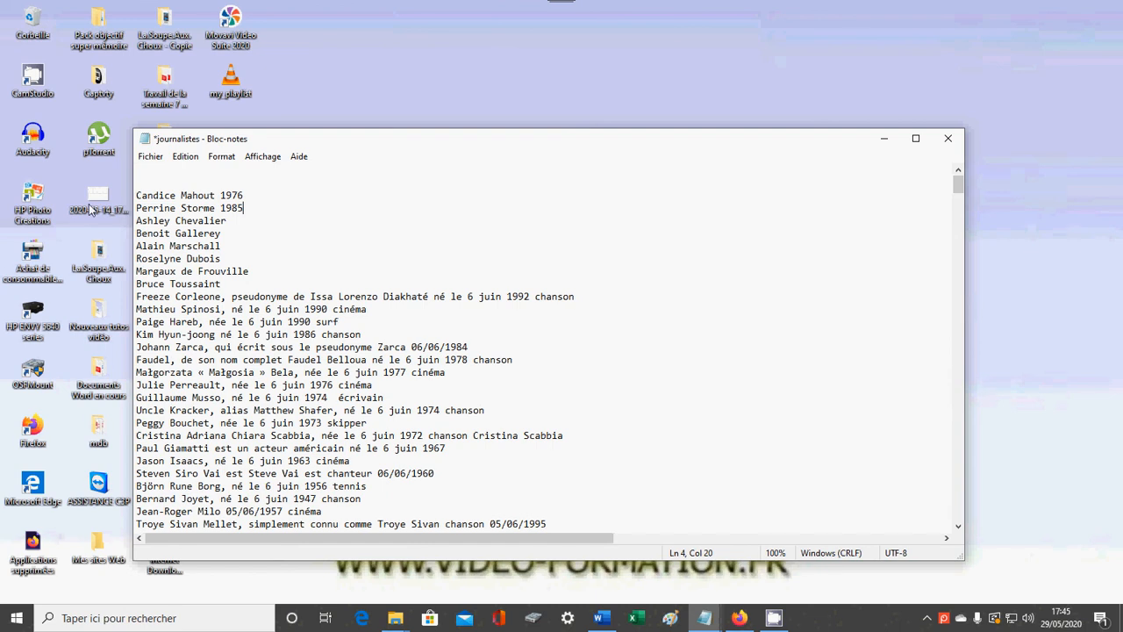
View the About Notepad version and licence information, and close it.
left_click(268, 158)
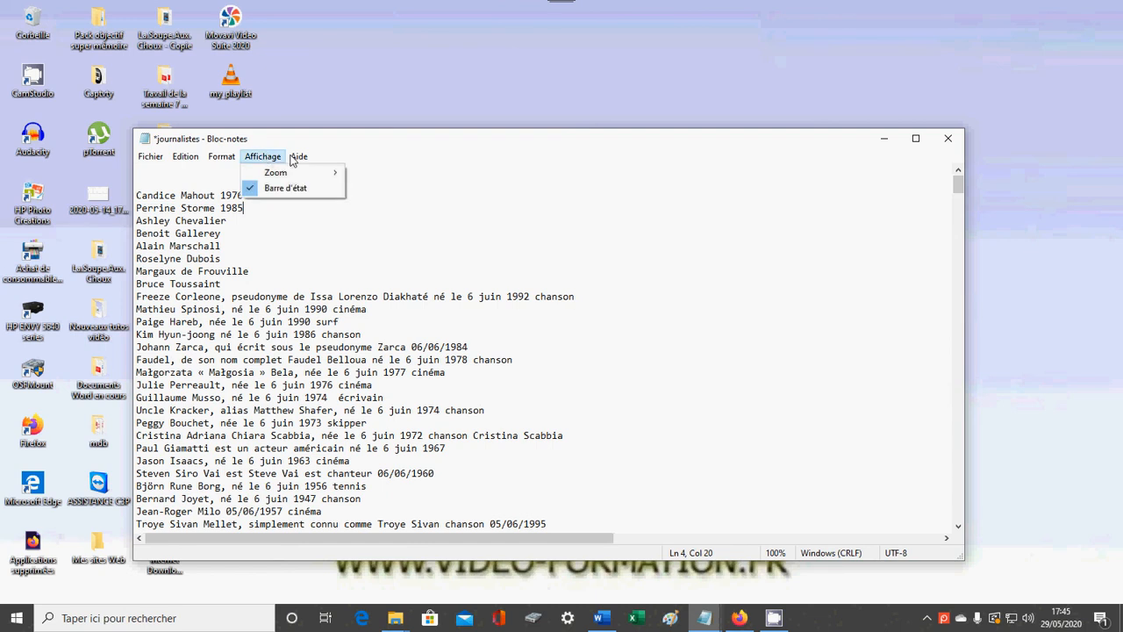
mouse_move(309, 162)
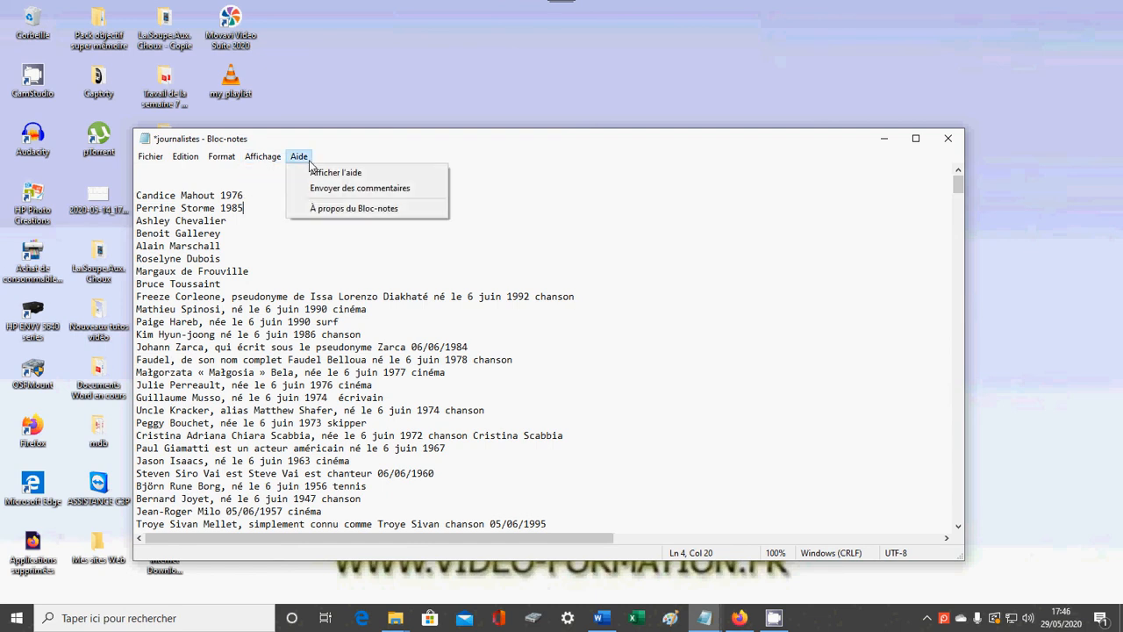
left_click(341, 208)
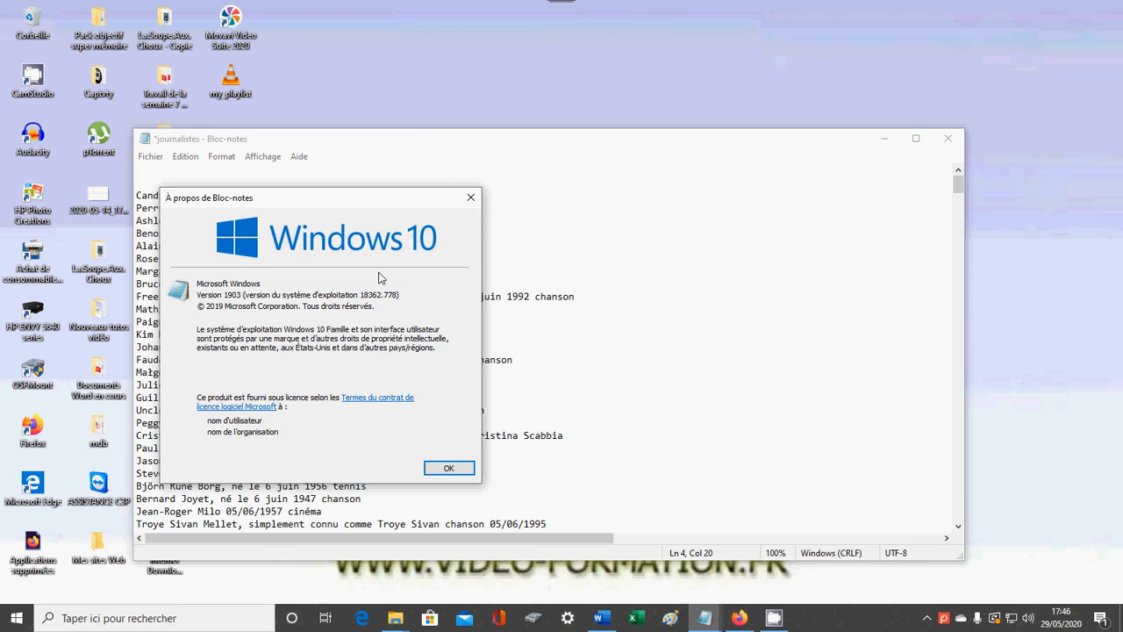
left_click(450, 471)
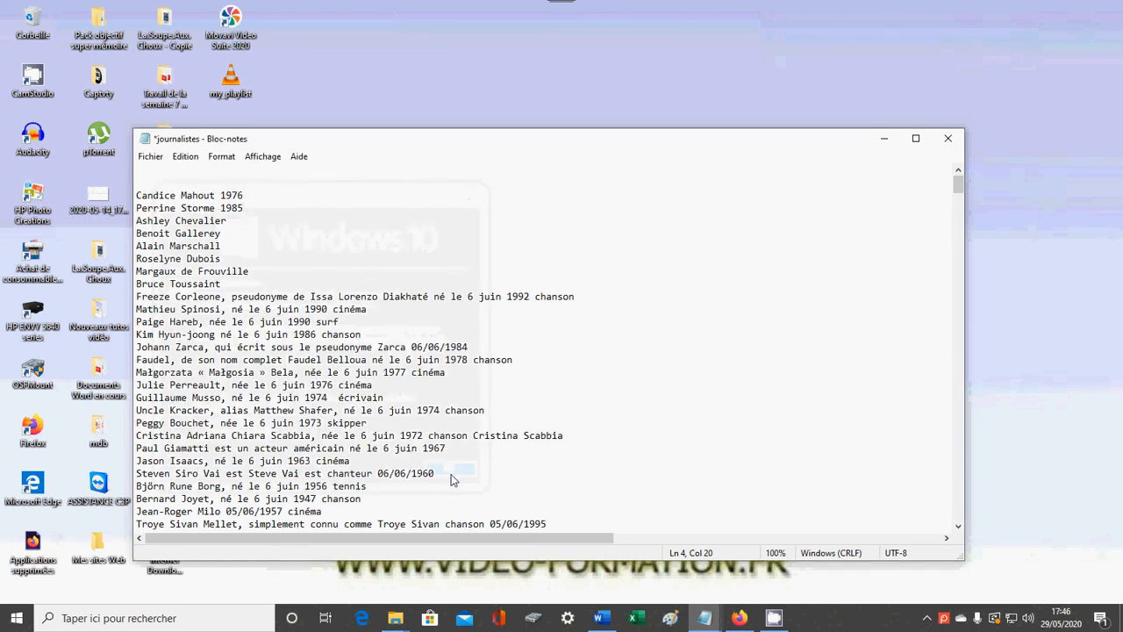